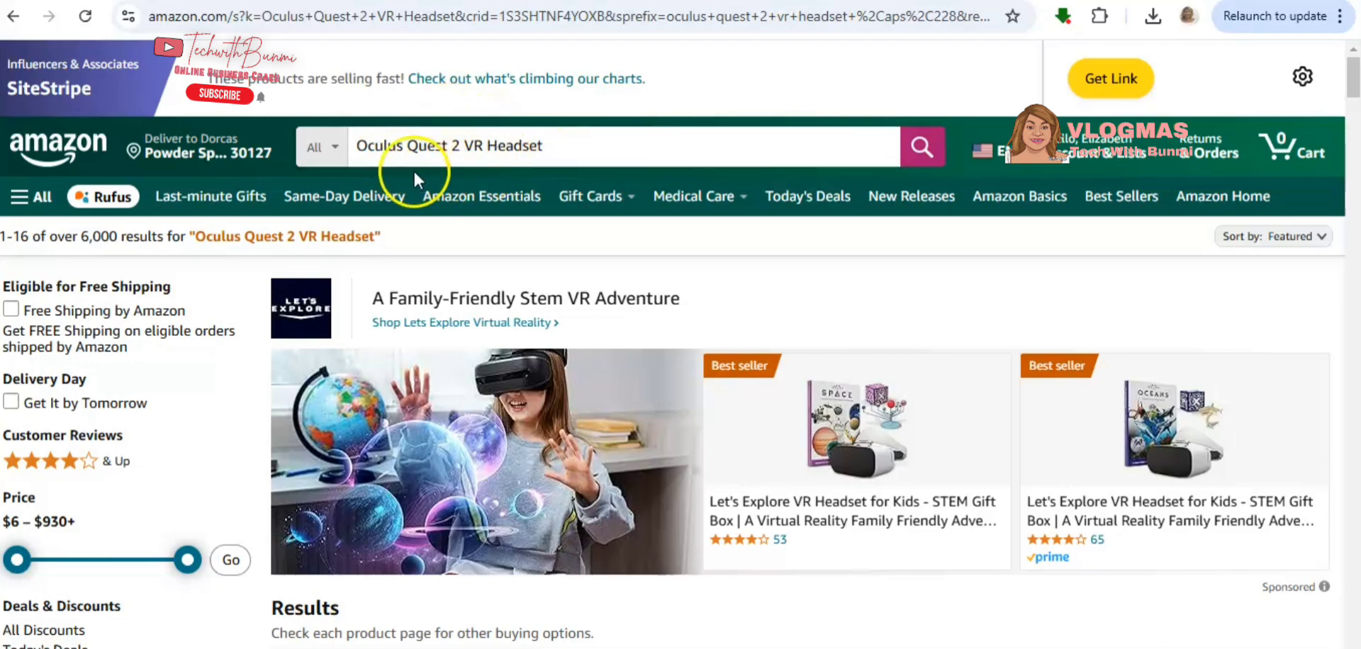
- Open the product page of the Oculus Newest Quest 2 VR Headset 128GB Set from the Amazon search results
scroll(709, 460, down, 2)
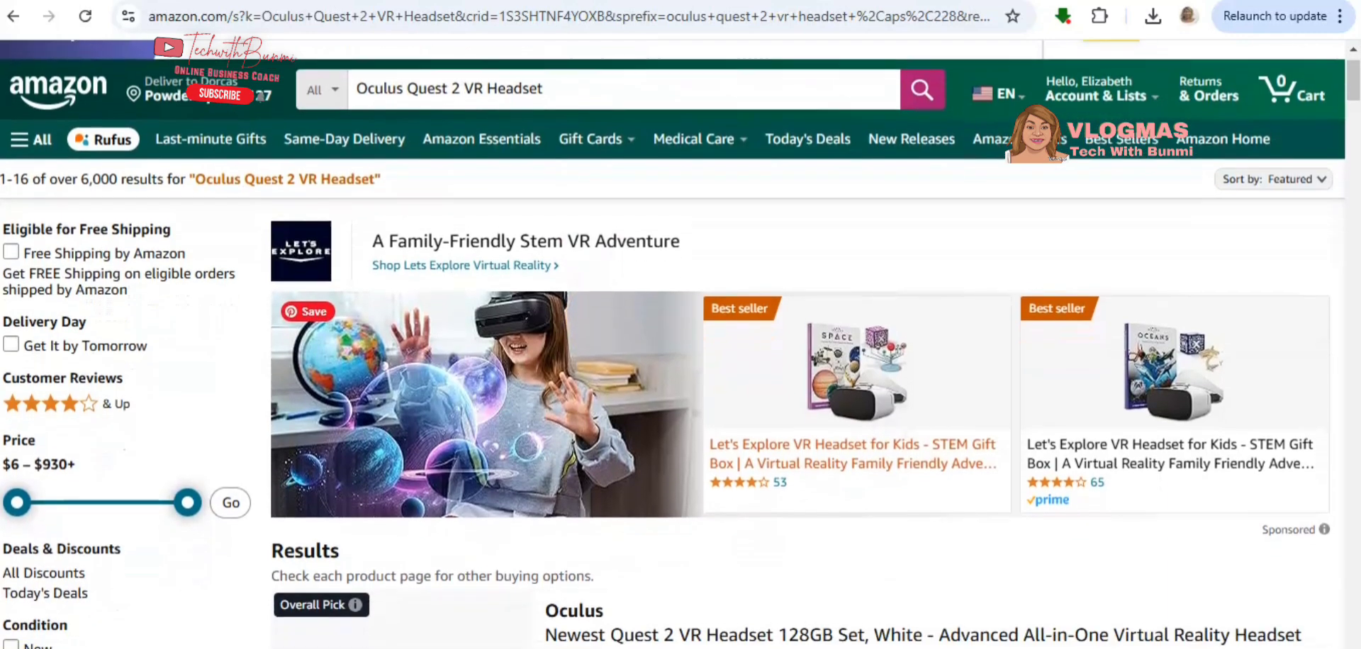
scroll(709, 461, up, 2)
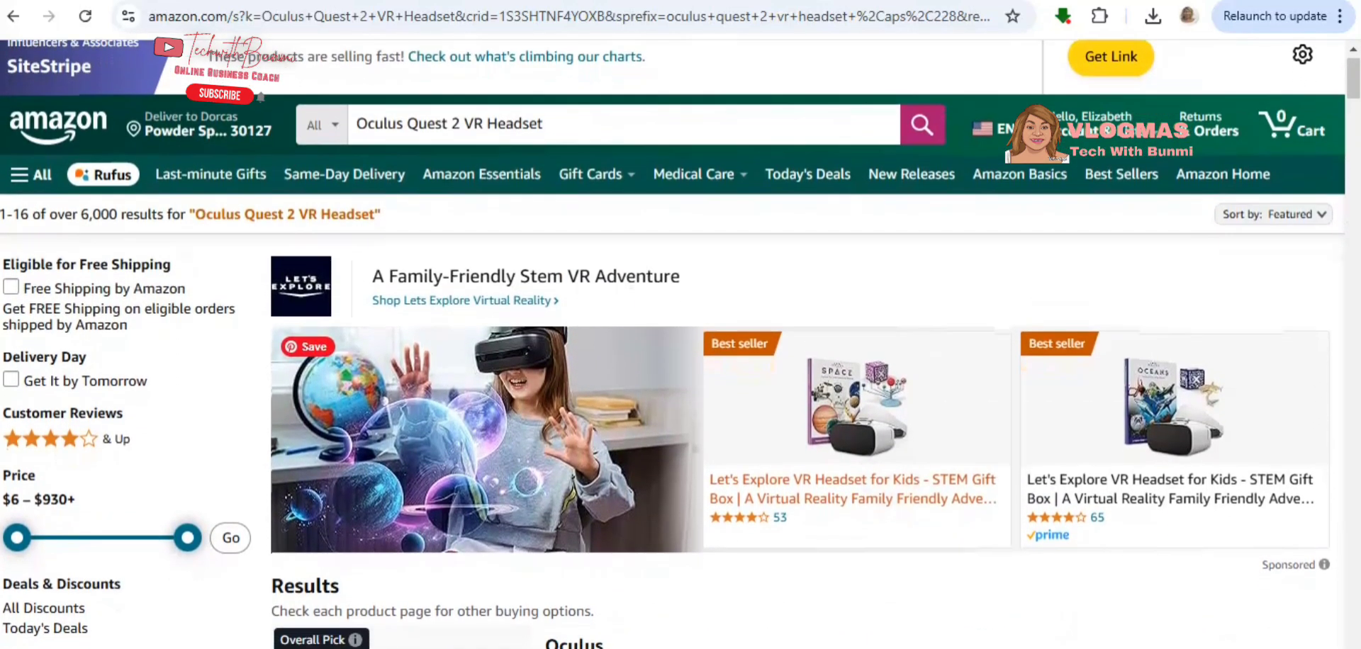
scroll(851, 496, down, 4)
scroll(709, 354, down, 2)
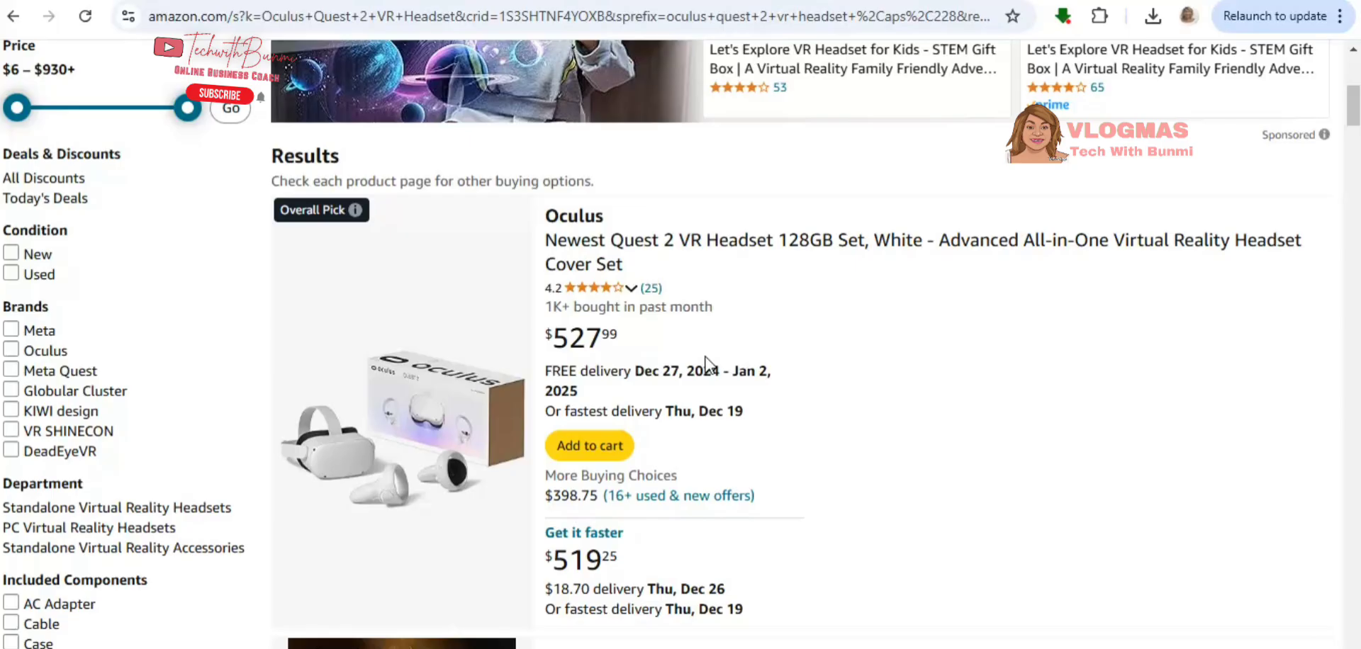
click(631, 261)
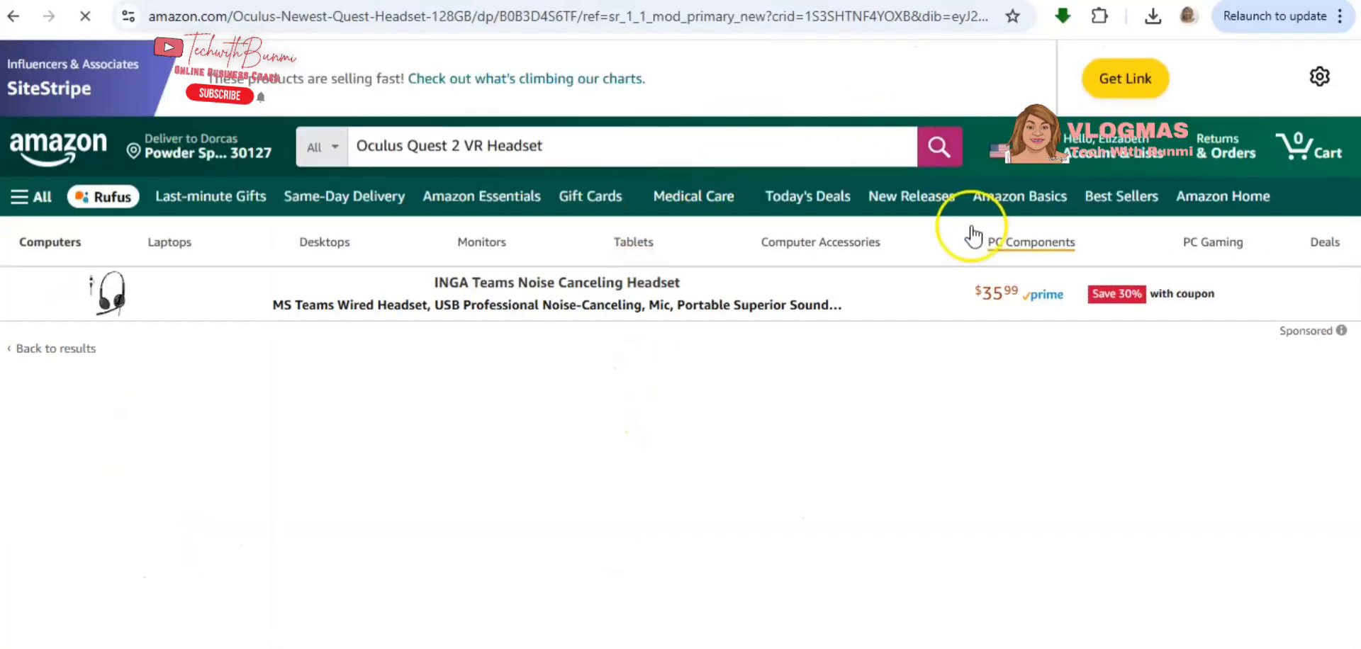
- Generate the SiteStripe text link for this product, compare the full and short versions, and copy the short link
click(1099, 83)
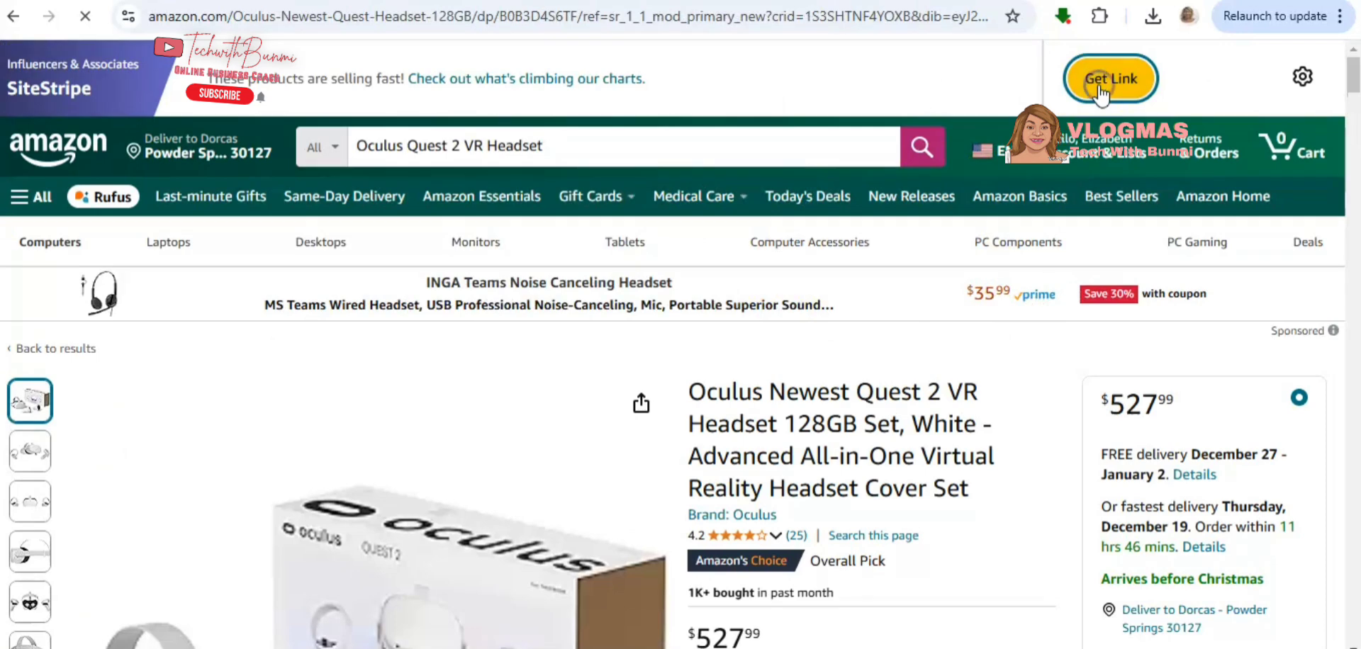
click(1099, 84)
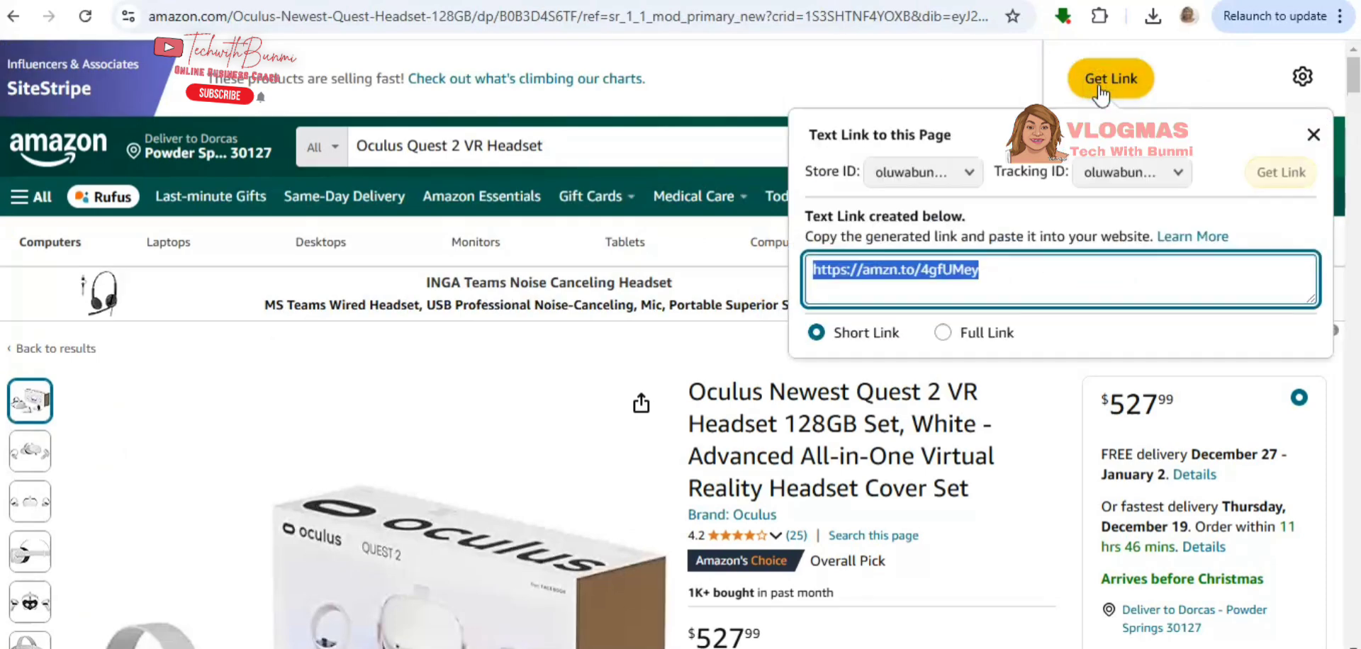
click(943, 332)
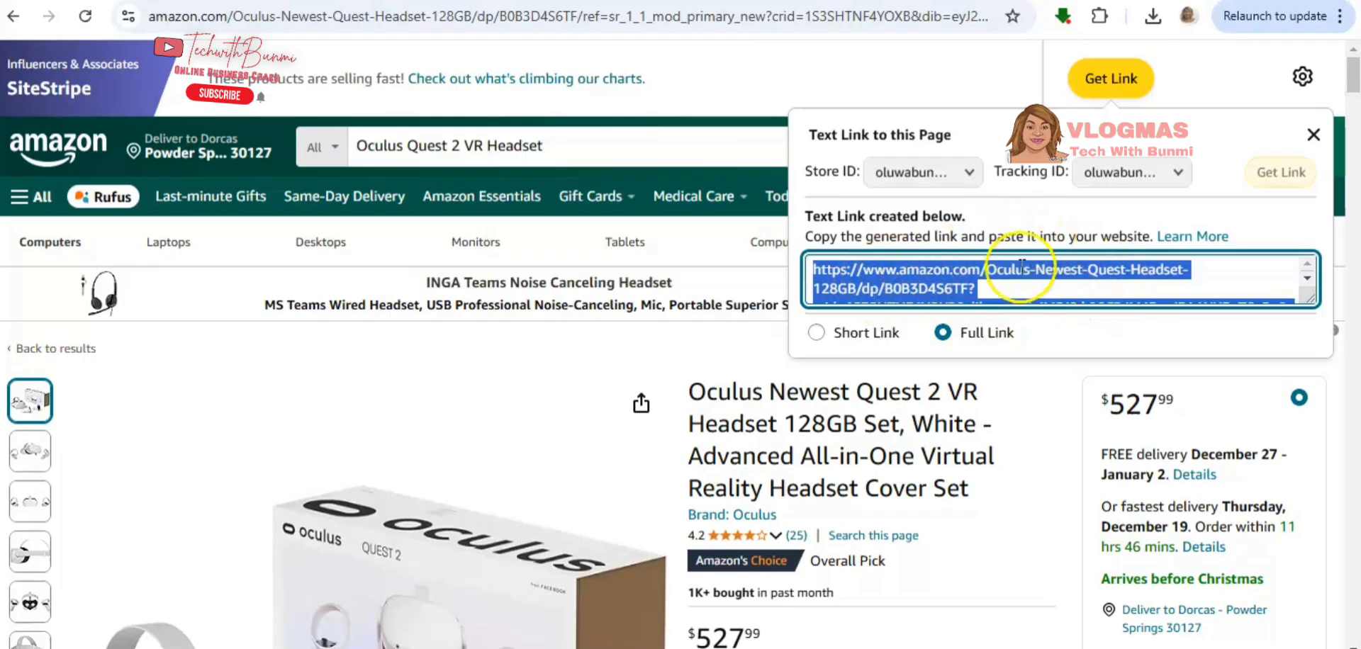
click(823, 345)
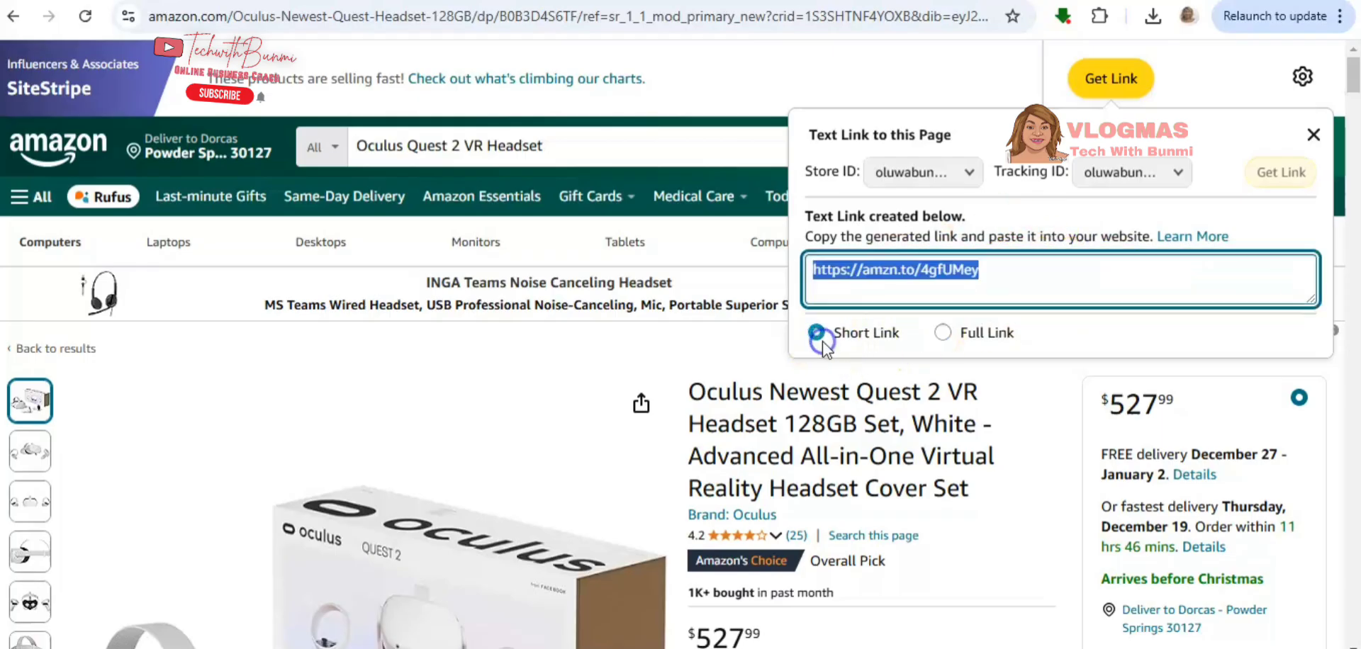
click(902, 277)
right_click(903, 277)
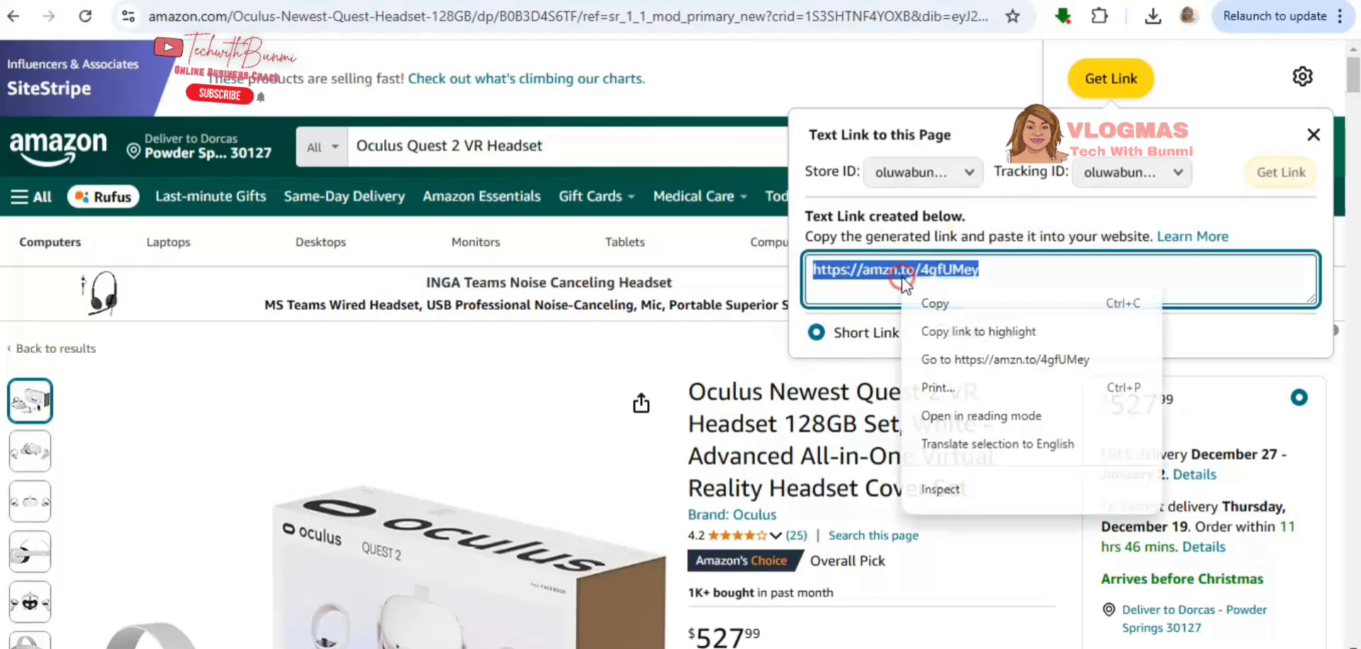
click(953, 304)
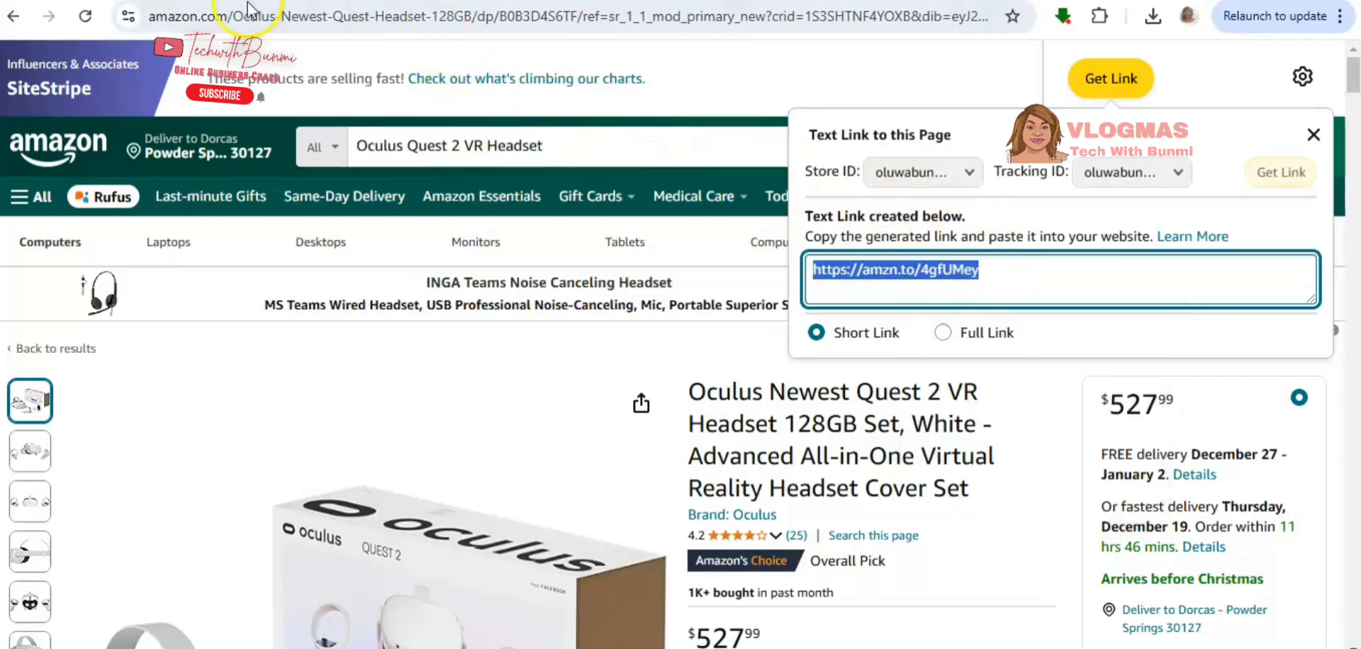
- Switch to YouTube Studio and open the details of the video "I Tested Affiliate Marketing: How Much Can You Make?"
click(85, 1)
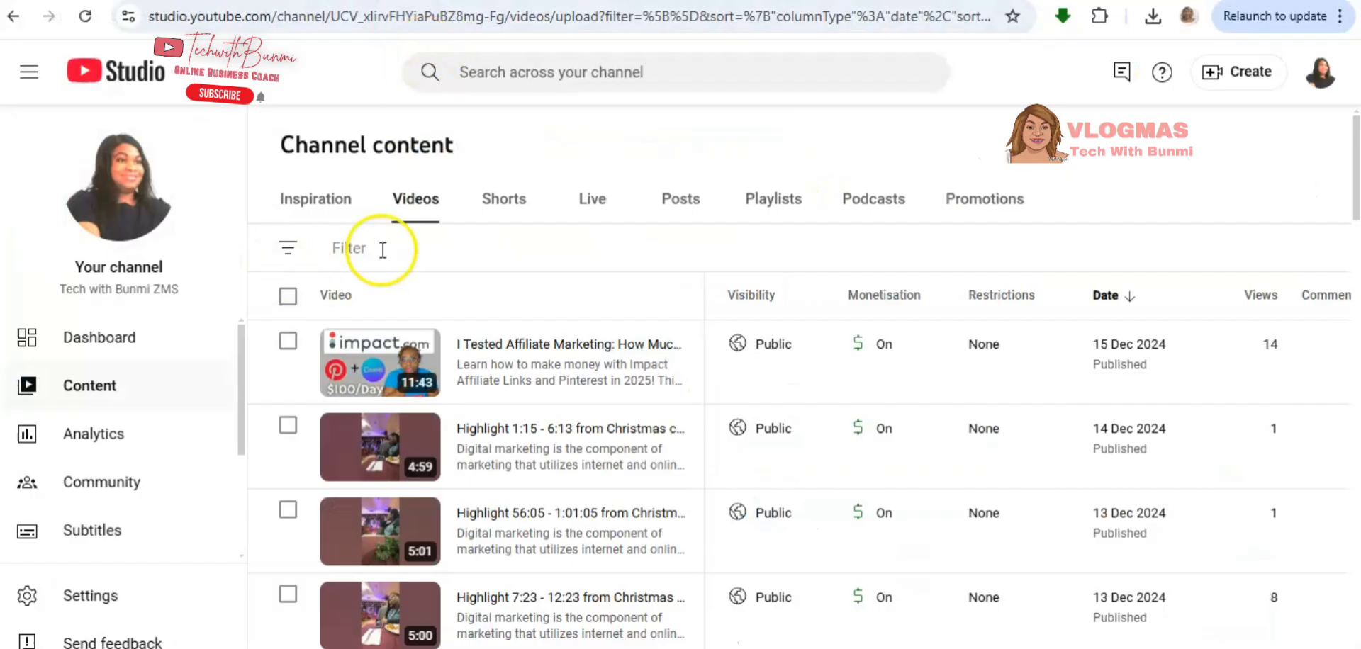
mouse_move(274, 334)
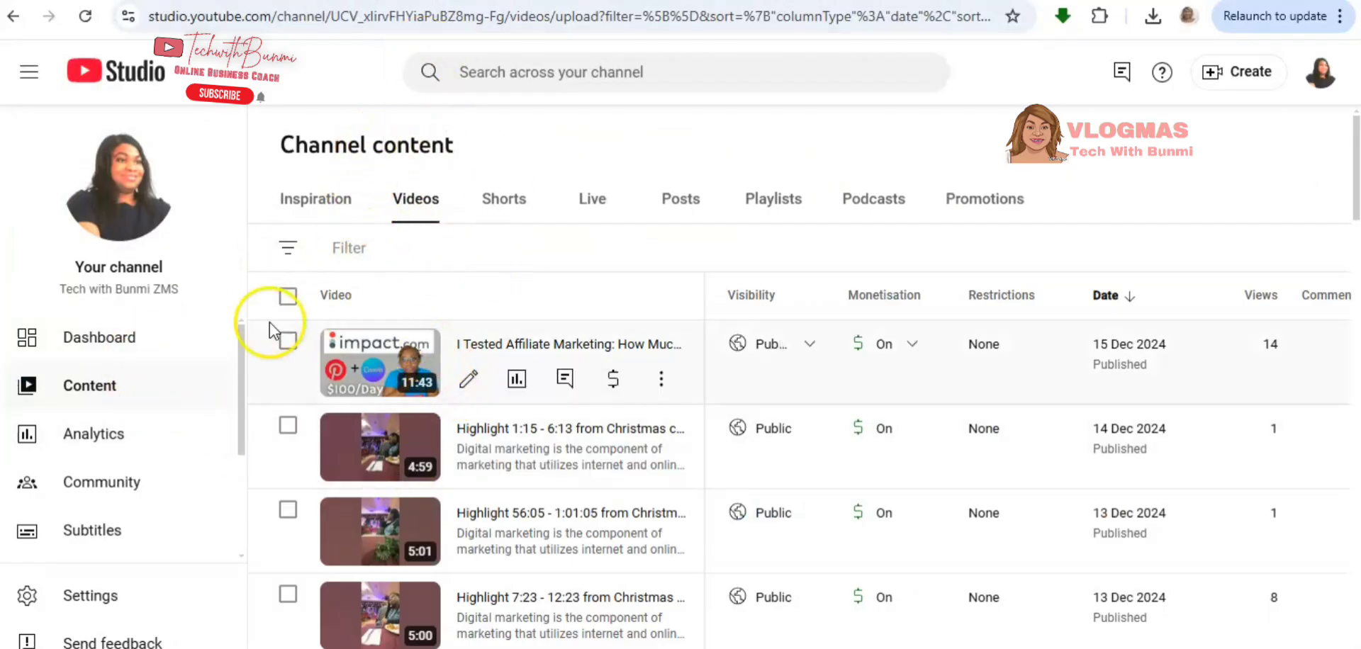
click(467, 383)
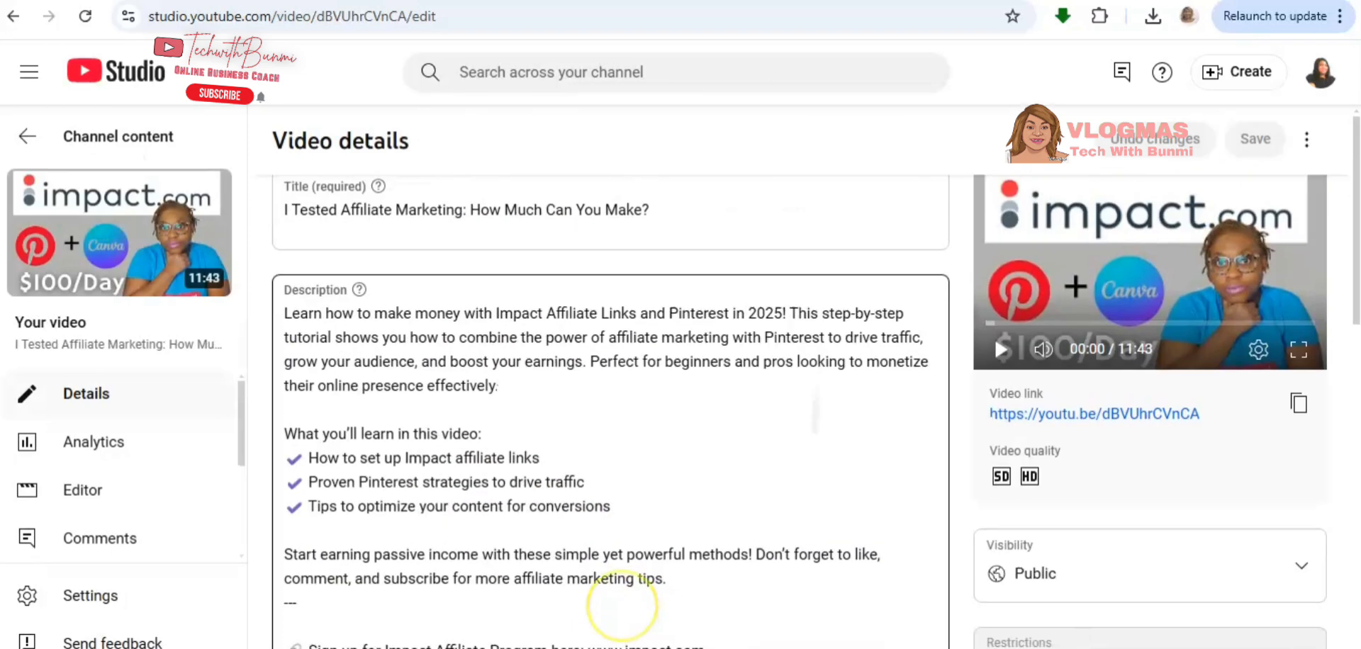
- Paste the copied Amazon link below the description's first paragraph and separate it with a blank line above and below
click(312, 418)
right_click(312, 417)
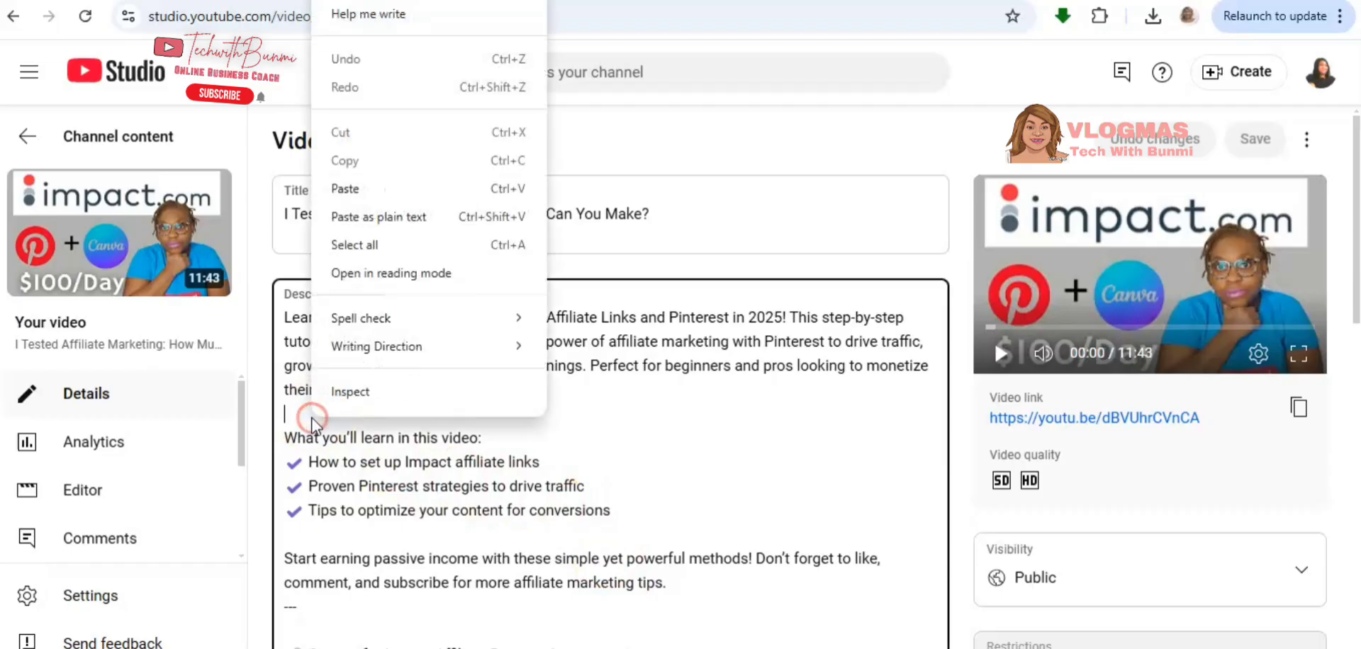
click(353, 187)
click(473, 414)
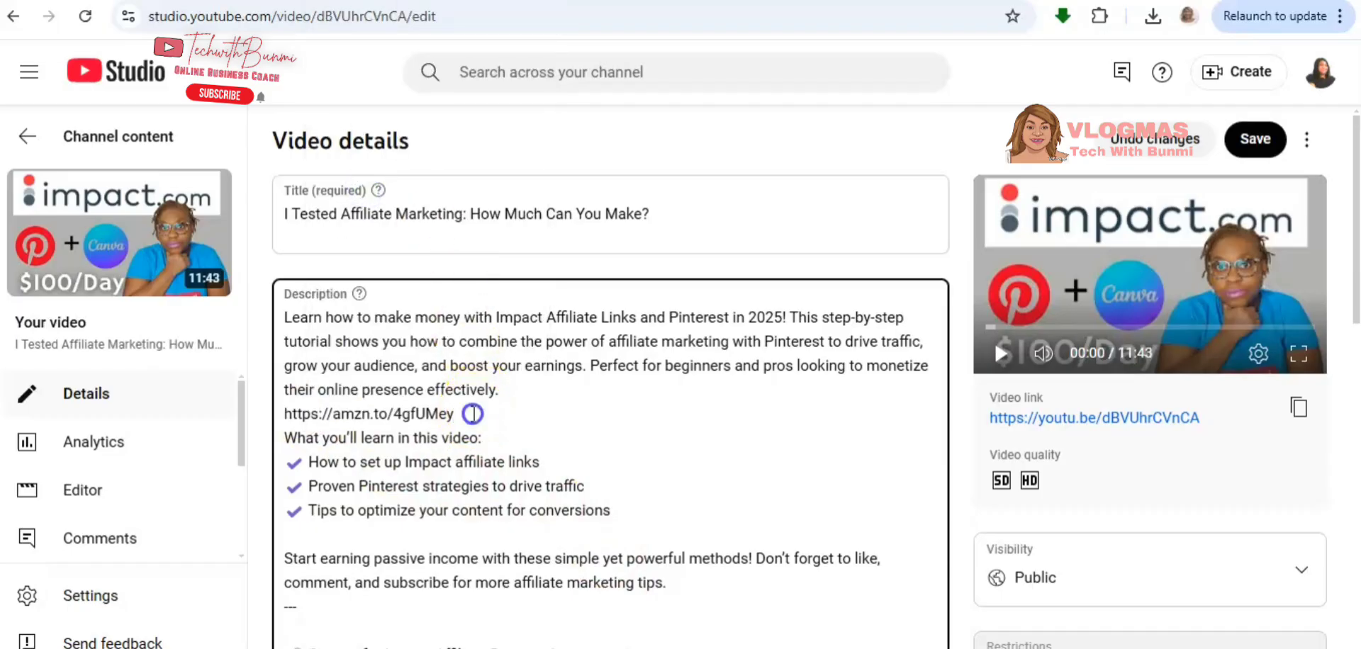
key(Return)
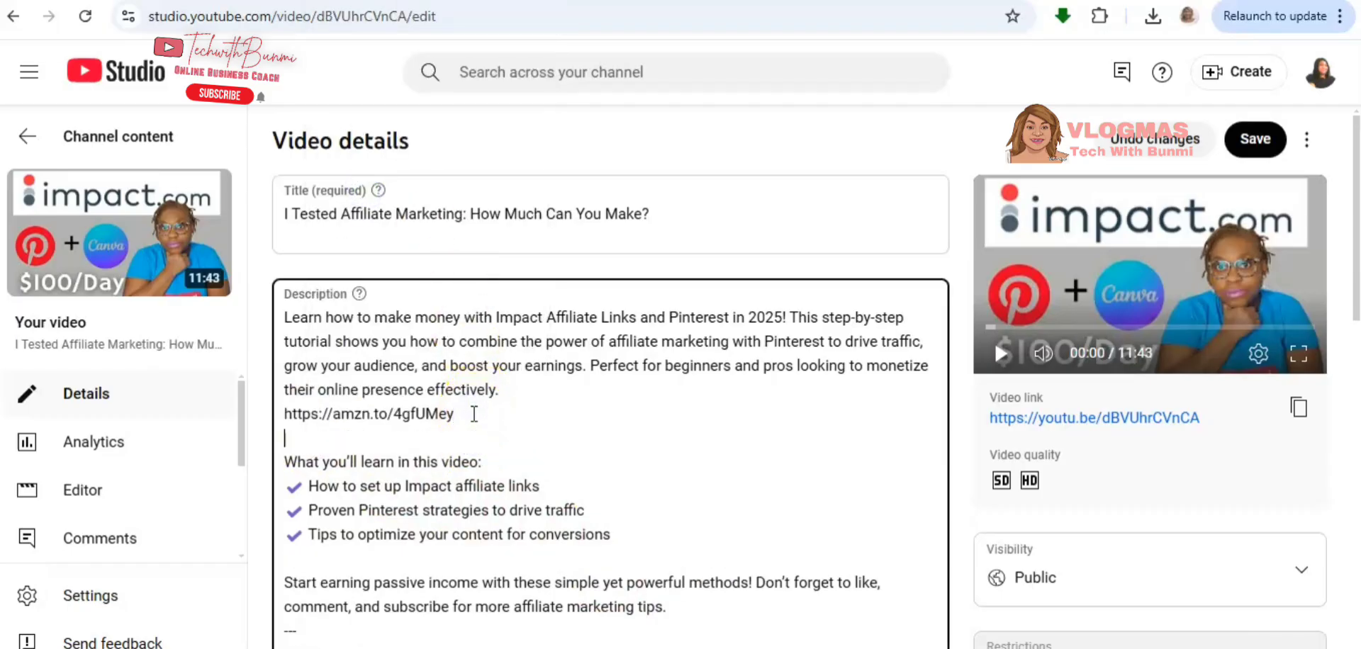
click(519, 388)
key(Return)
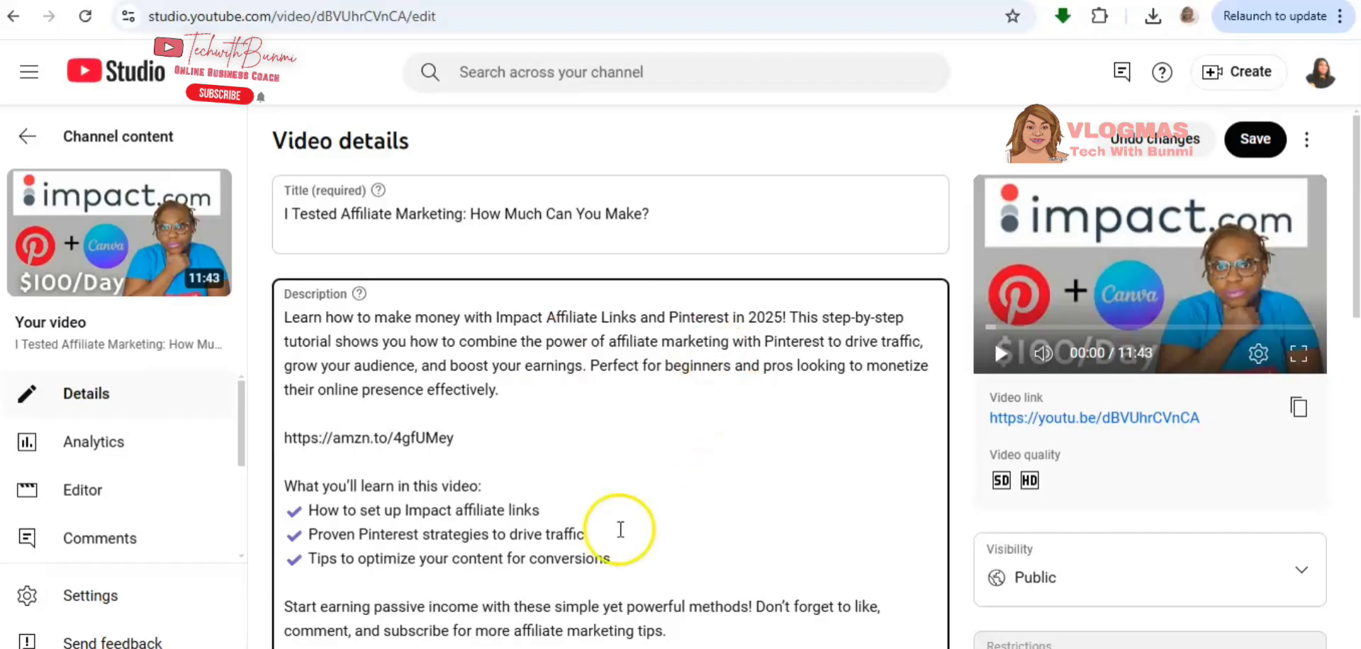
- Add "Disclaimer :" and "As an Amazon Associate, I earn from Qualifying Purchases." below the hashtags at the end of the description
scroll(747, 546, down, 10)
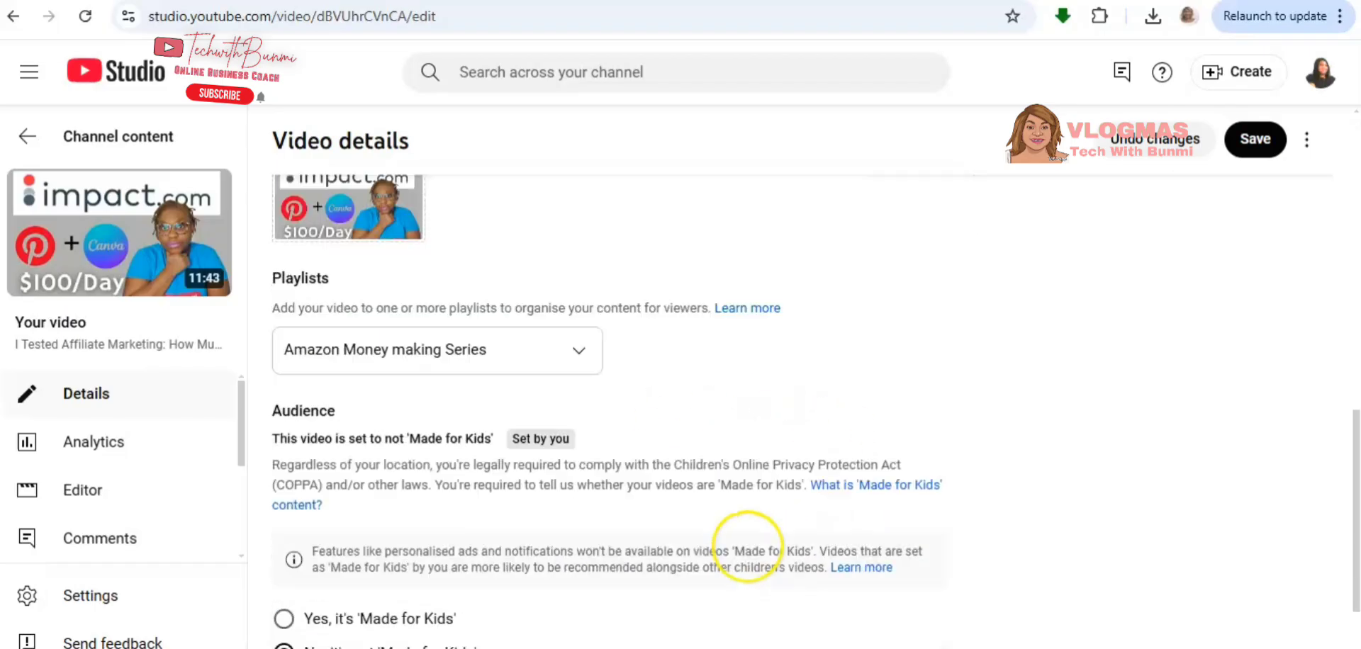
scroll(747, 550, up, 5)
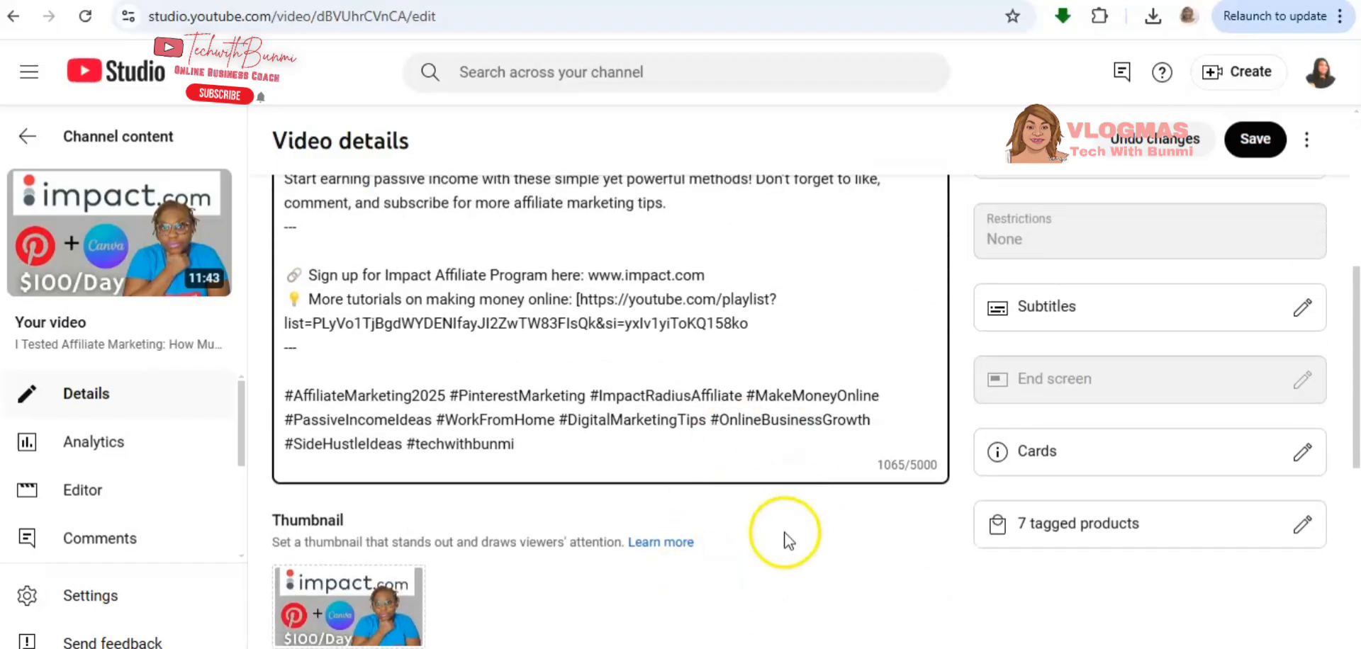
click(565, 462)
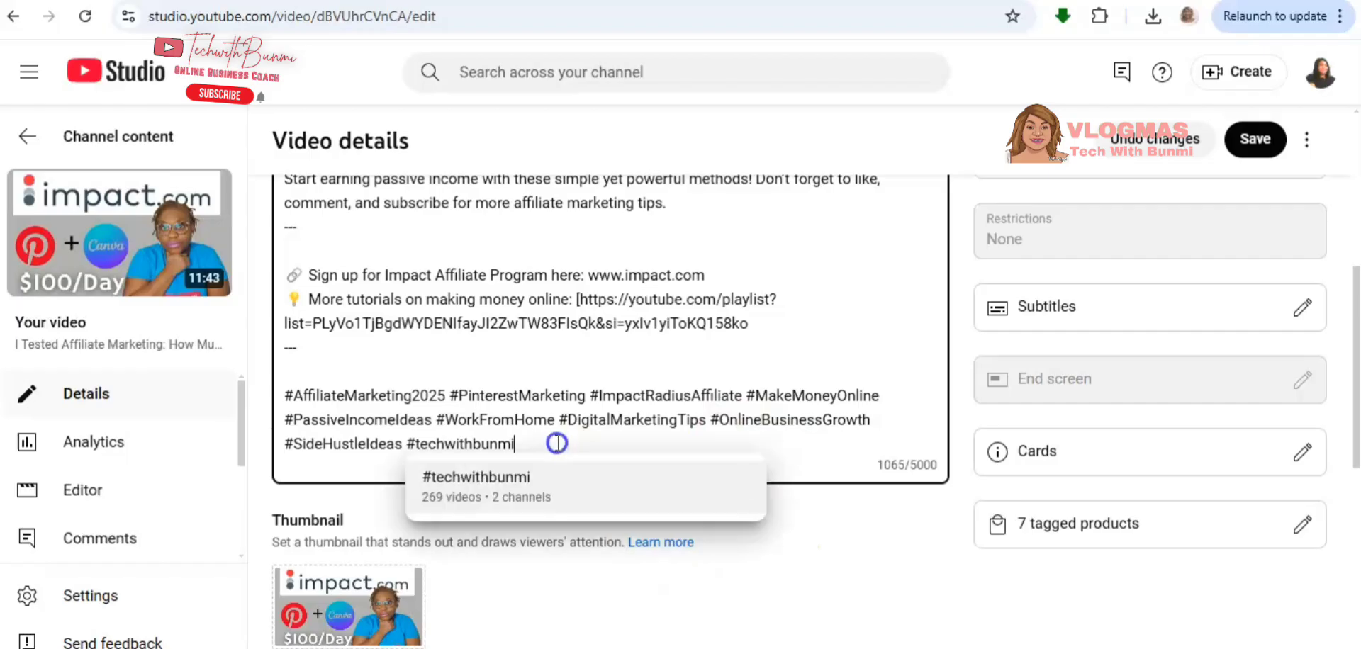
key(Return)
key(Return)
key(Return)
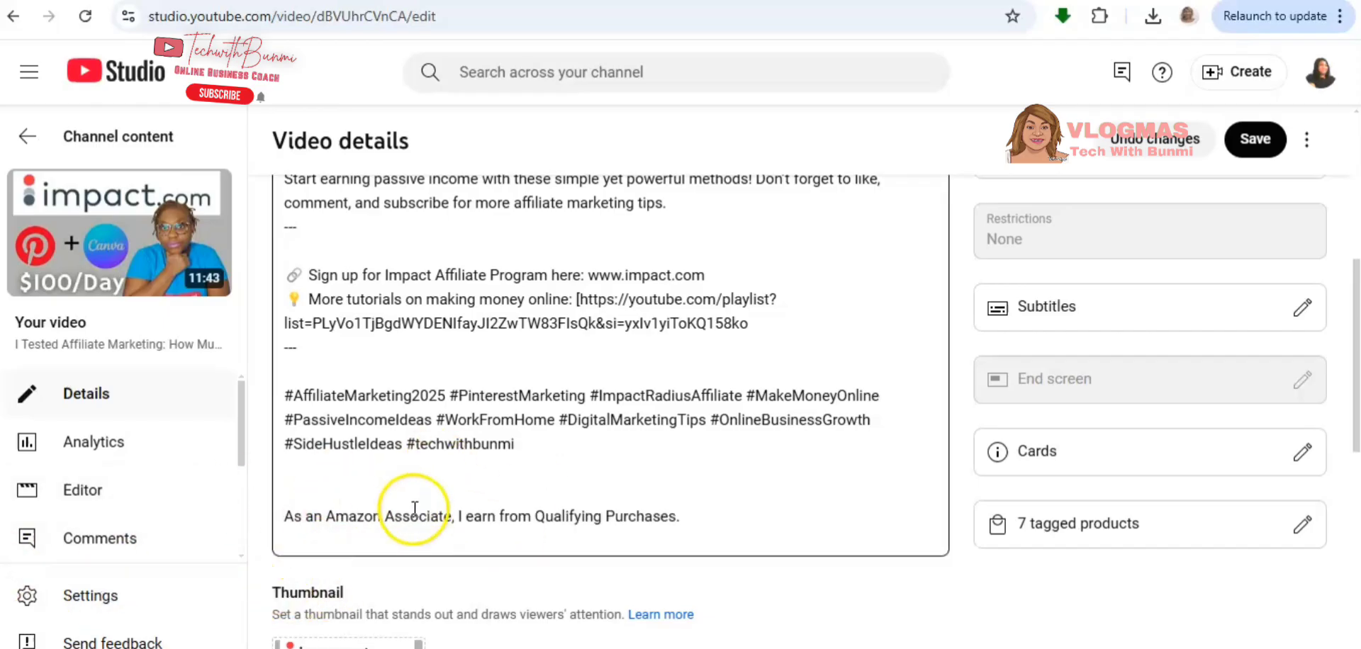
click(309, 494)
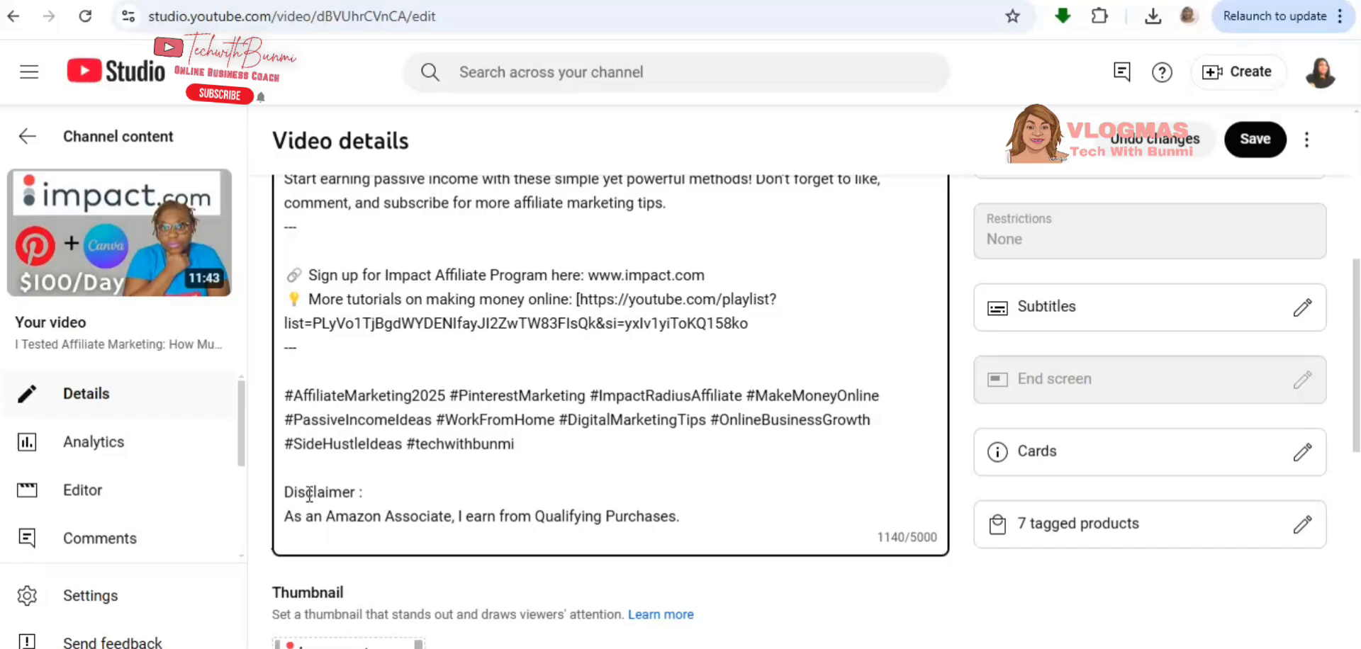
- Look over the edited description and save the changes to the video details
scroll(721, 409, up, 2)
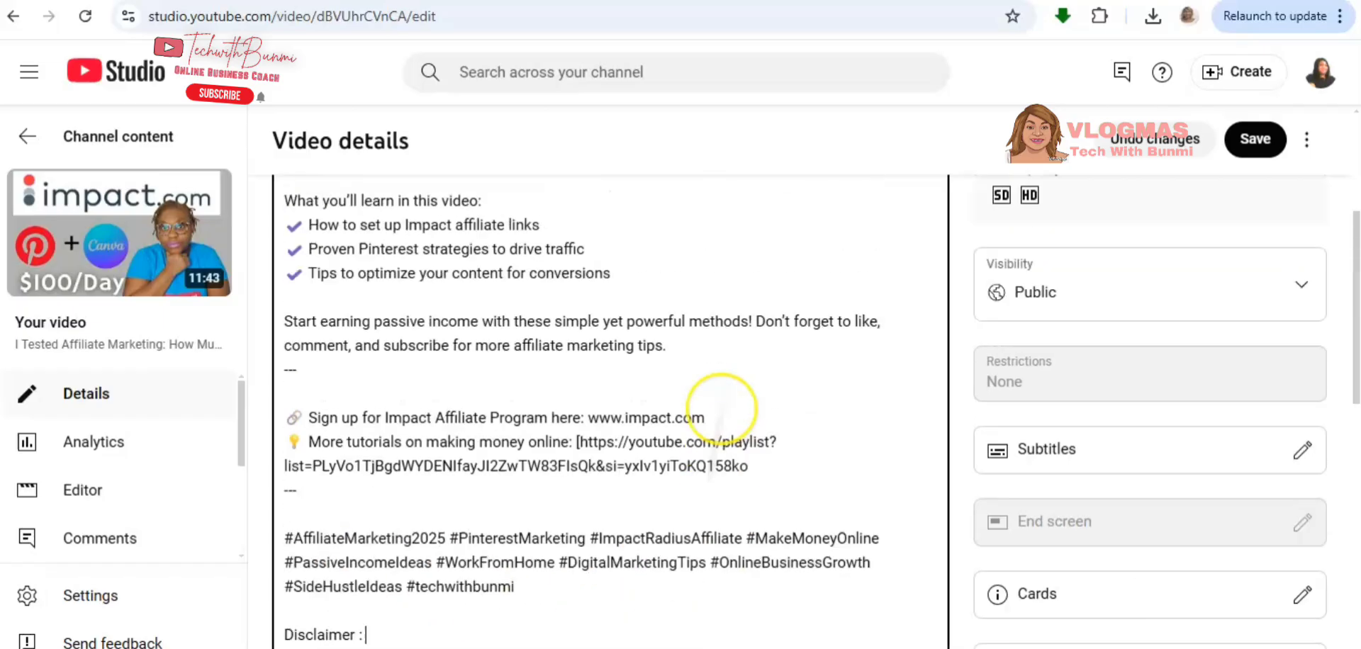
scroll(721, 407, up, 3)
scroll(717, 316, down, 4)
scroll(716, 315, up, 3)
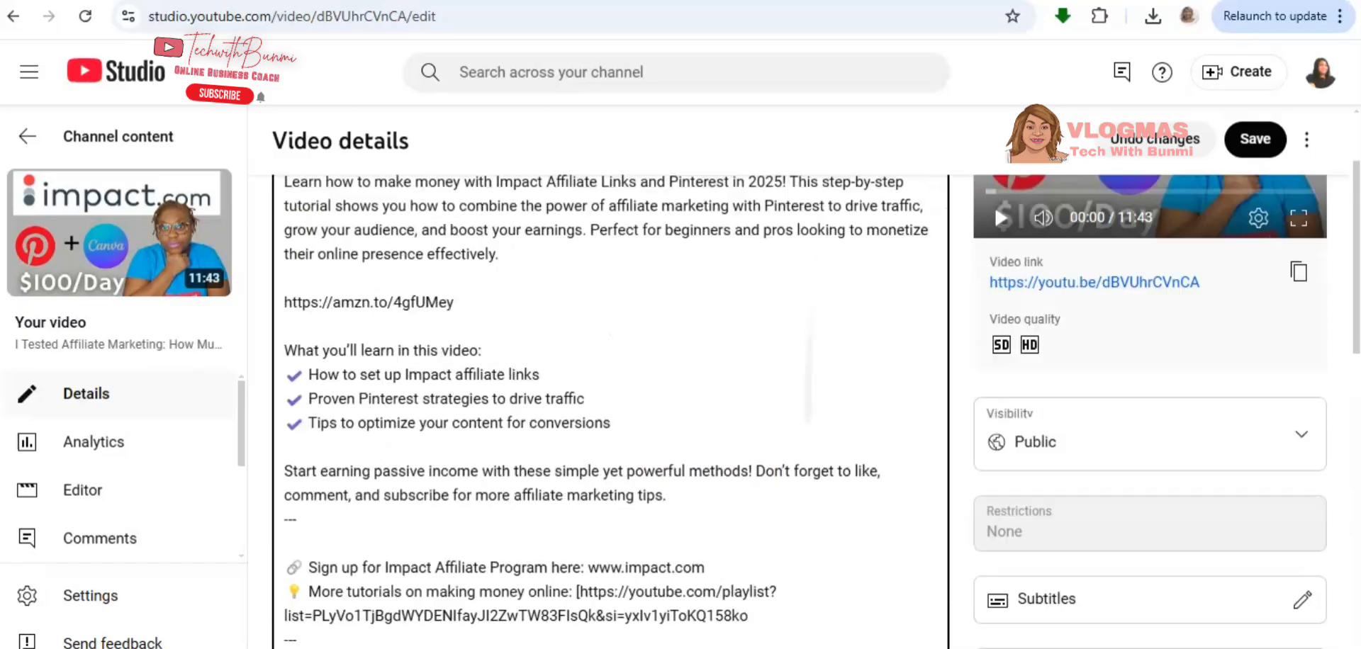
scroll(719, 396, up, 1)
click(1256, 141)
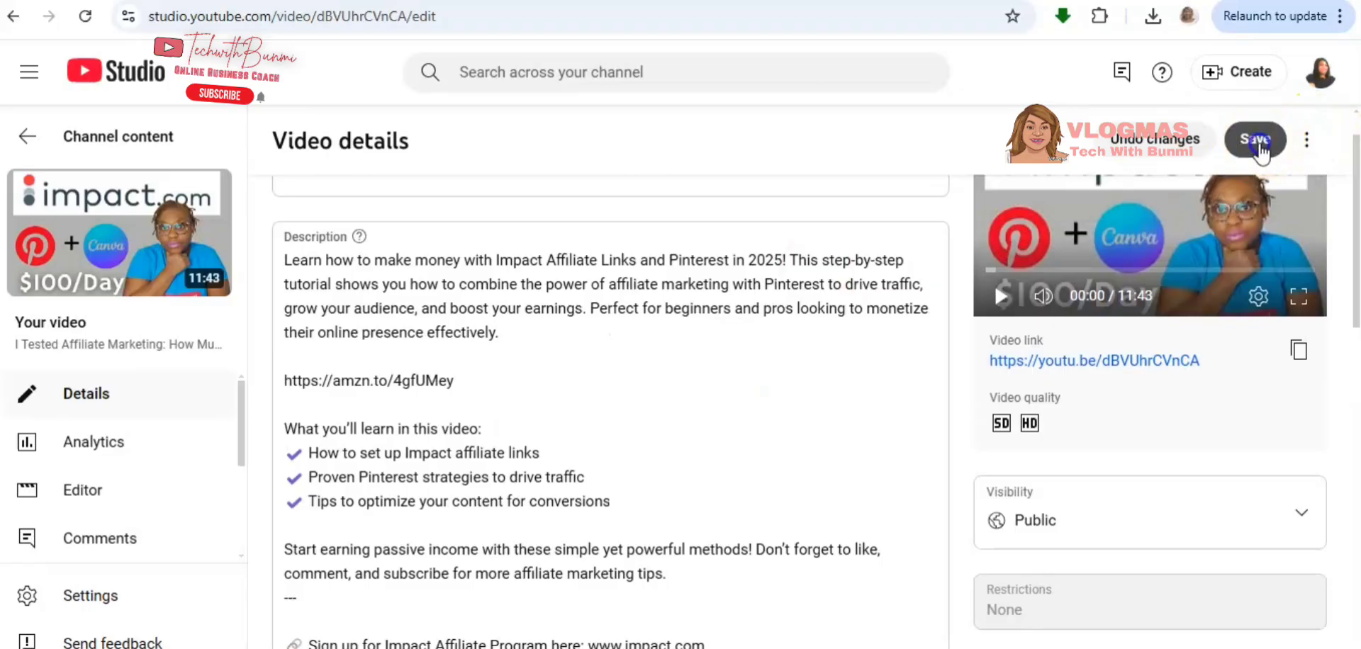
click(579, 283)
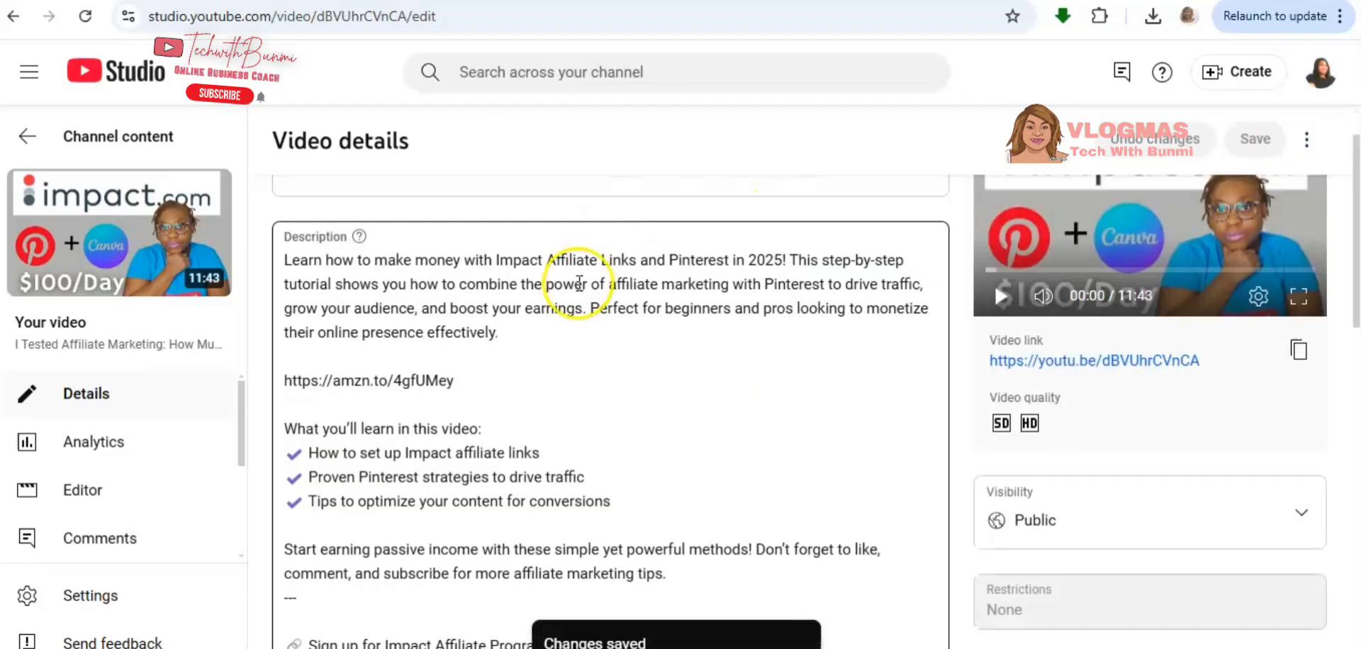
- Open the video's watch page, pause playback, and check the Amazon link and disclaimer in the expanded description
click(118, 239)
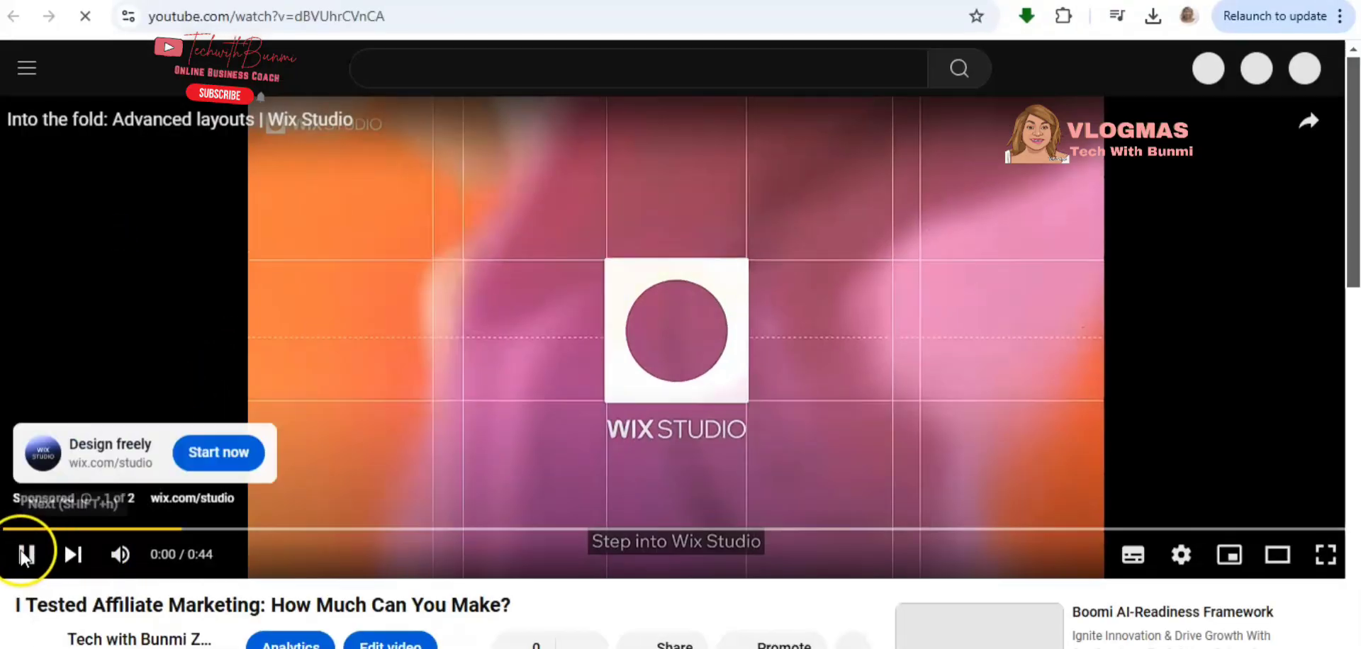
click(25, 556)
scroll(498, 405, down, 5)
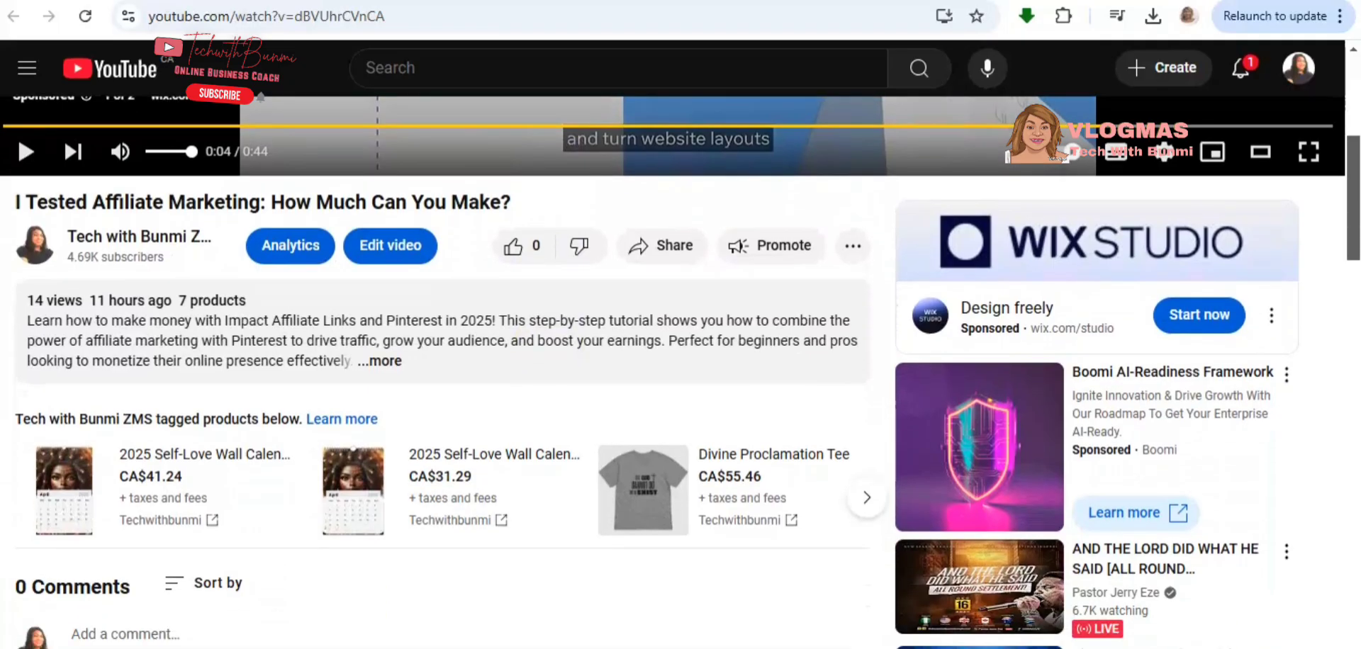
click(387, 361)
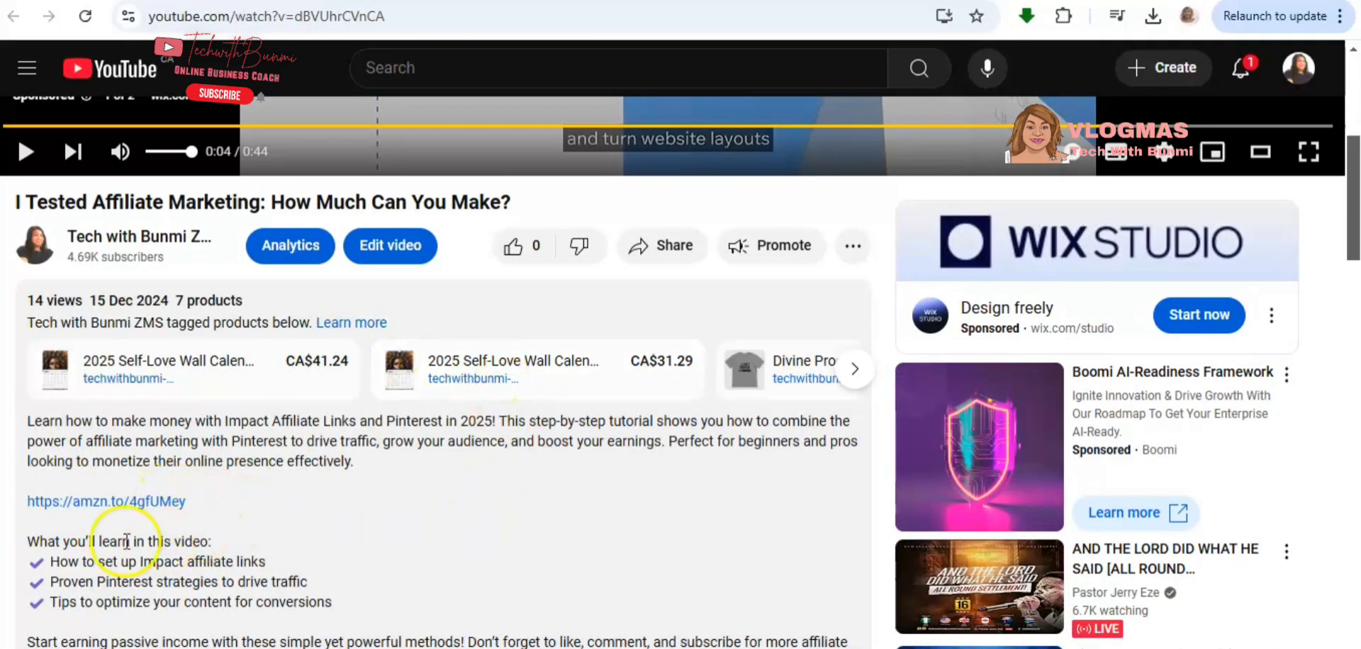
scroll(435, 505, down, 6)
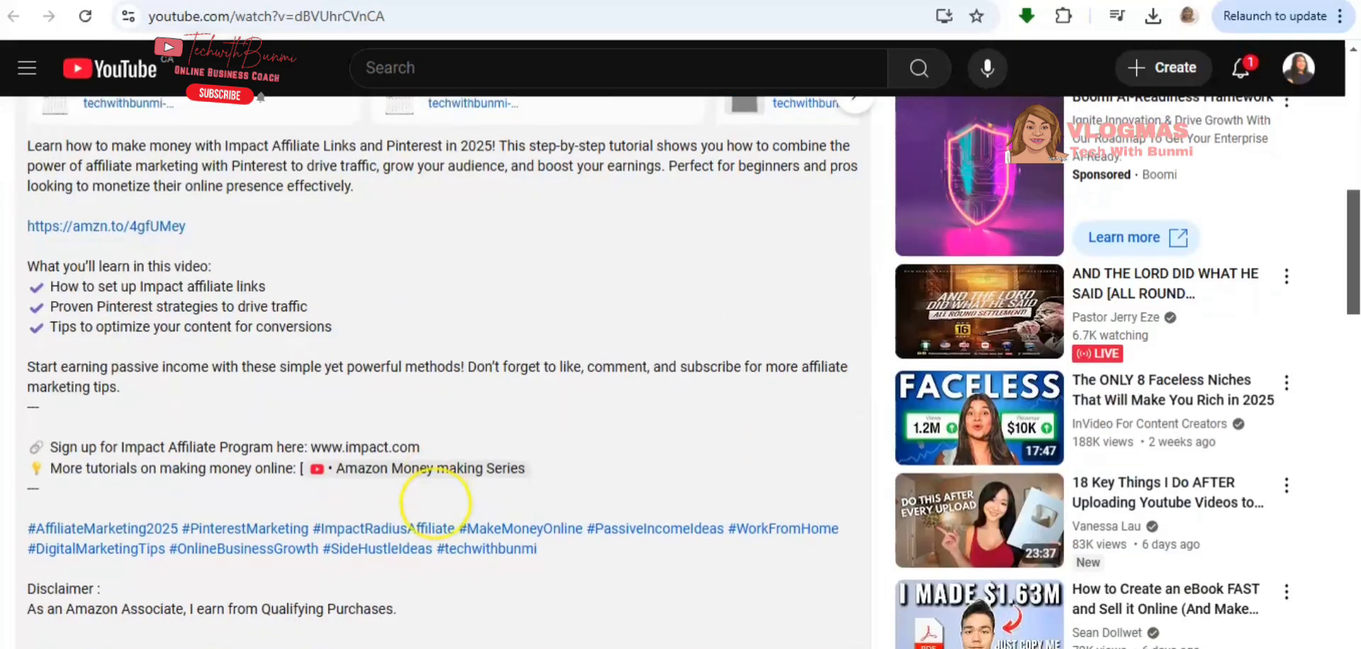
scroll(435, 504, down, 6)
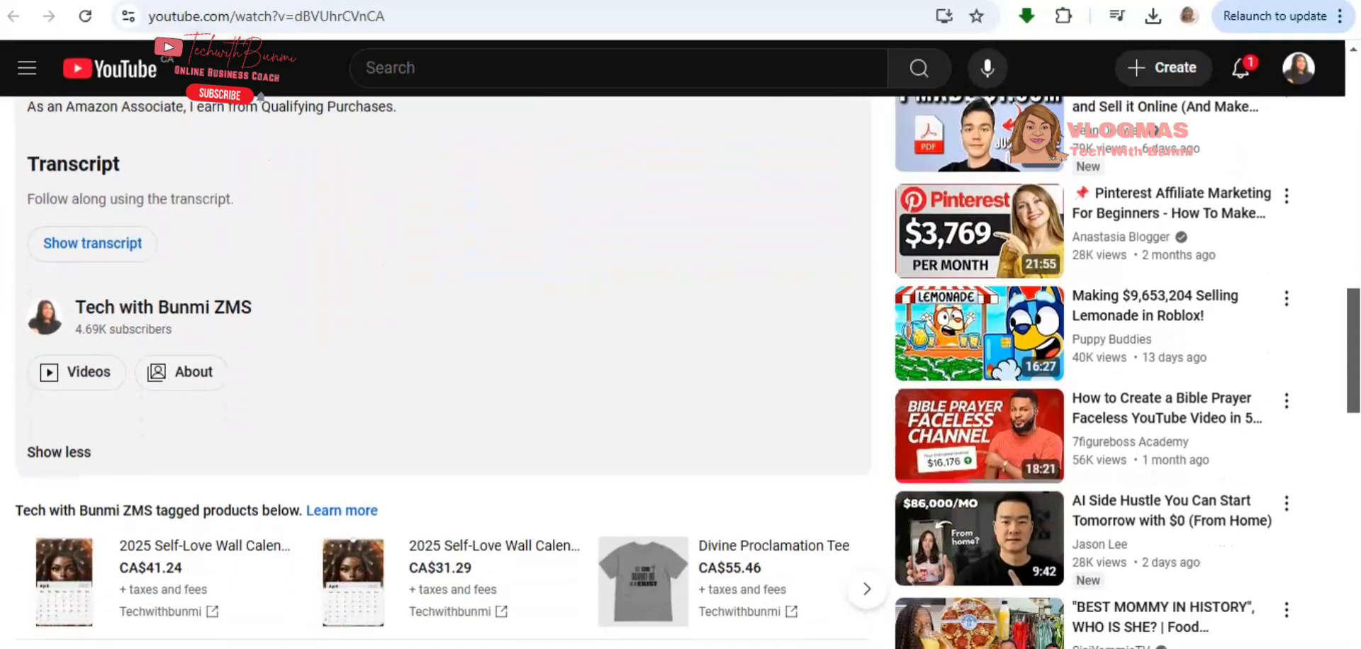
scroll(435, 505, up, 5)
scroll(435, 505, up, 3)
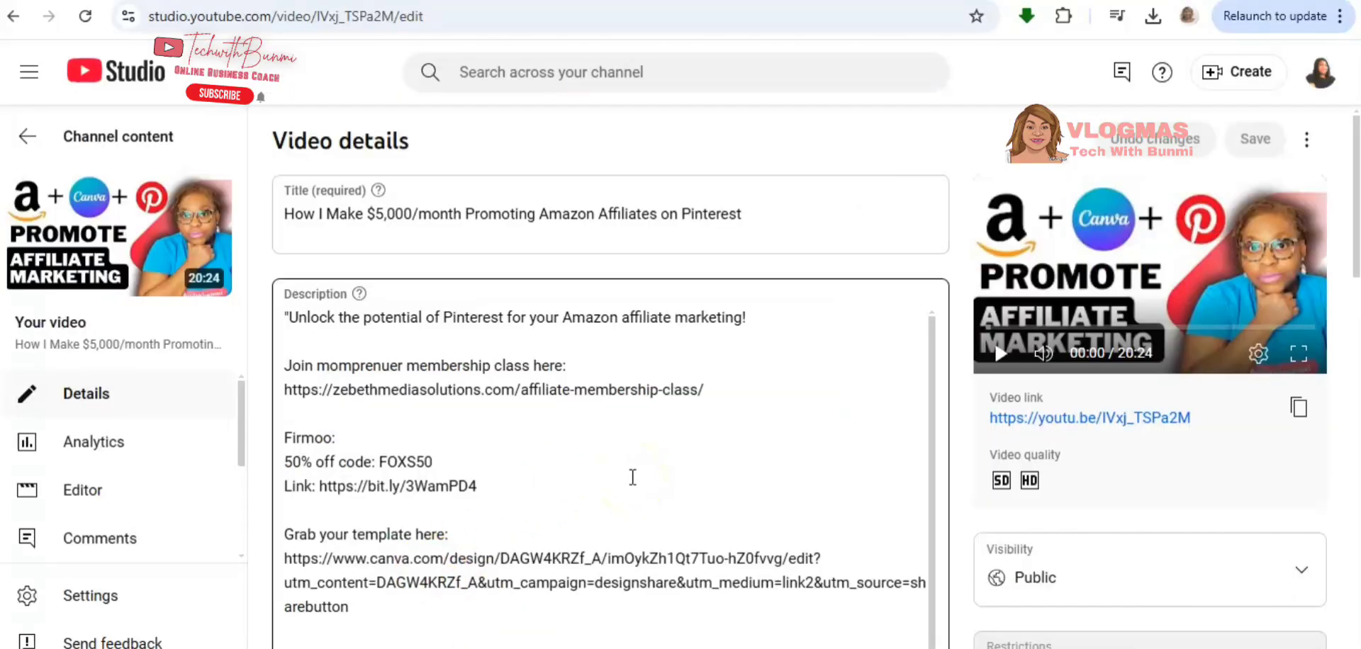
- Review the product links in the description of "How I Make $5,000/month Promoting Amazon Affiliates on Pinterest" and open its watch page
scroll(633, 477, down, 10)
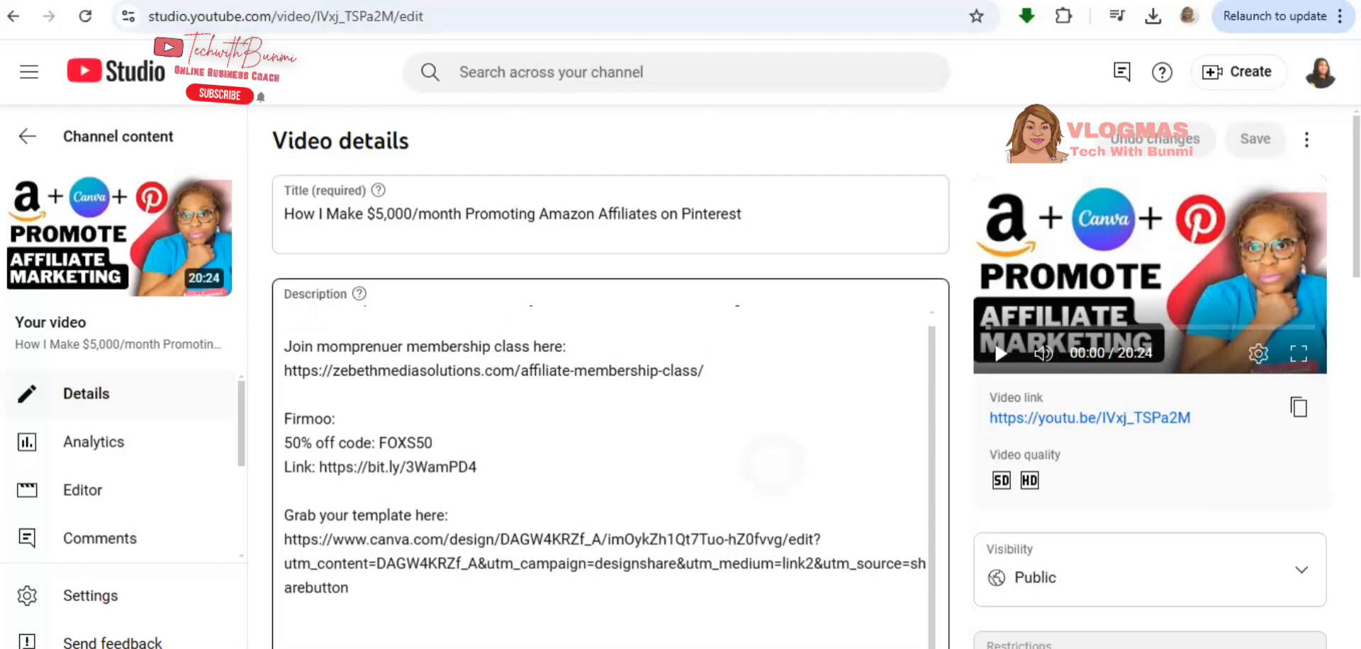
scroll(610, 467, down, 8)
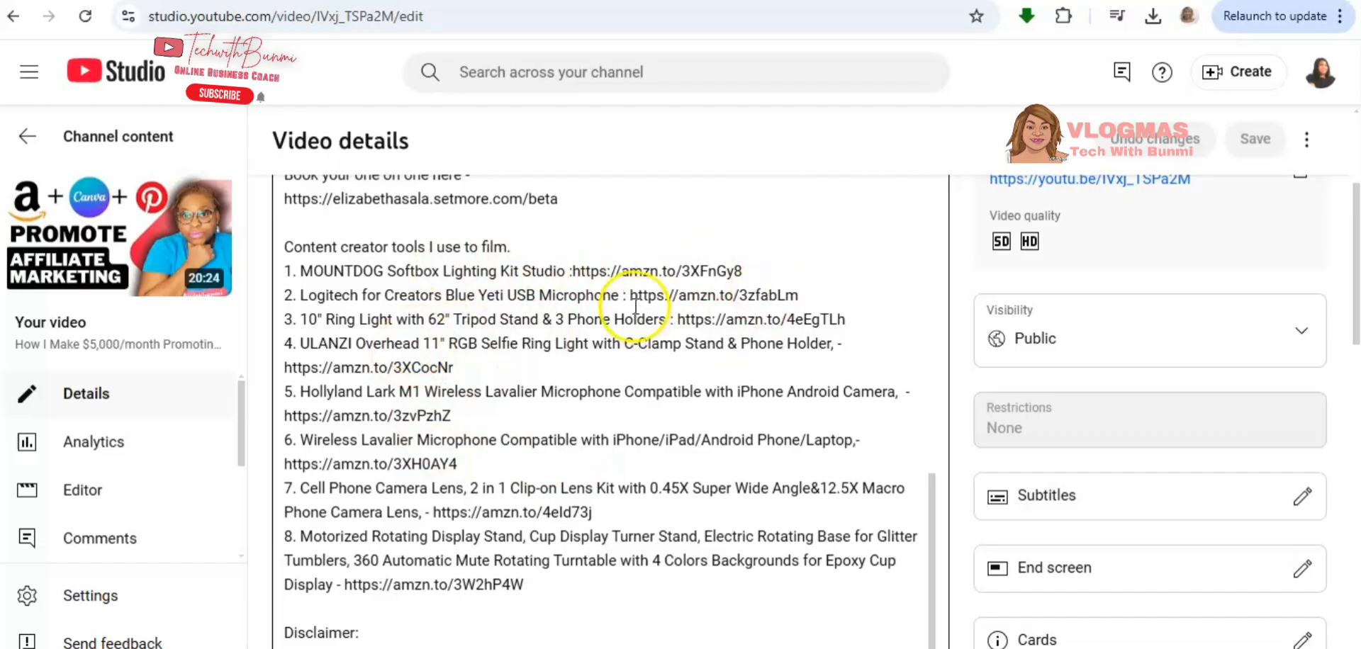
click(39, 271)
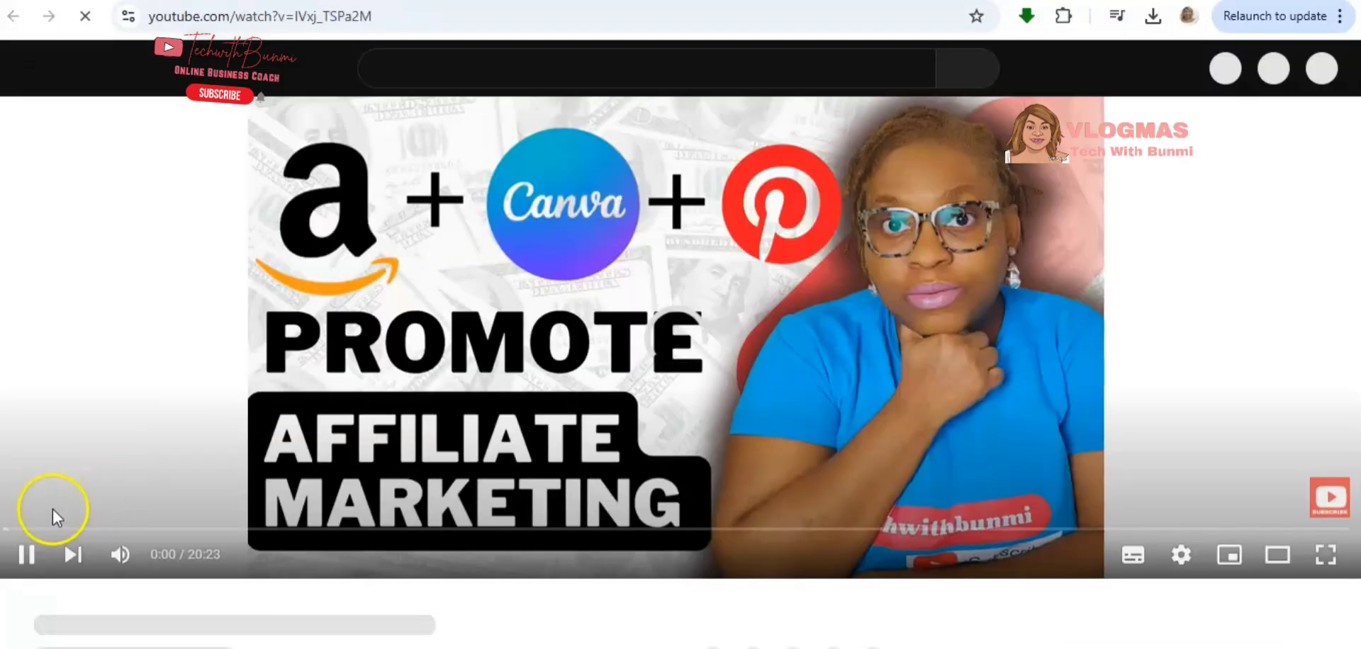
- Pause the Pinterest affiliate video and examine the content creator tool links and affiliate disclaimer in its expanded description
click(32, 550)
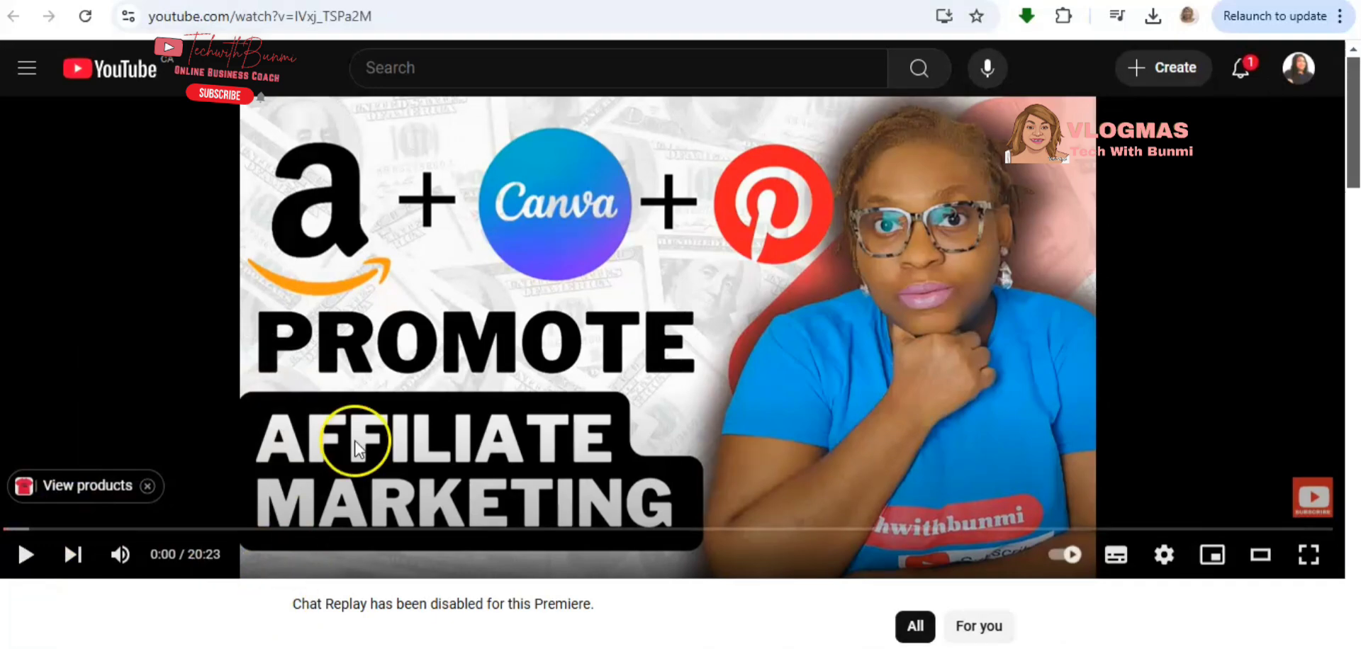
scroll(358, 448, down, 5)
scroll(680, 372, down, 1)
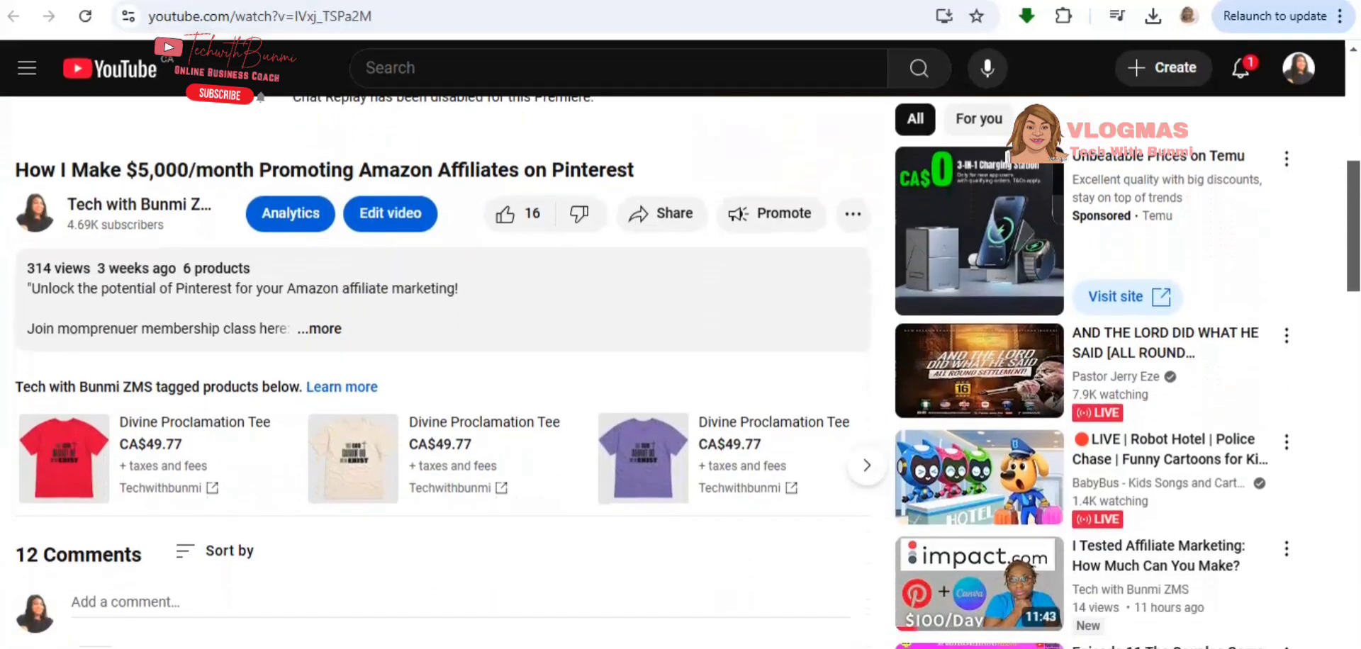
click(330, 330)
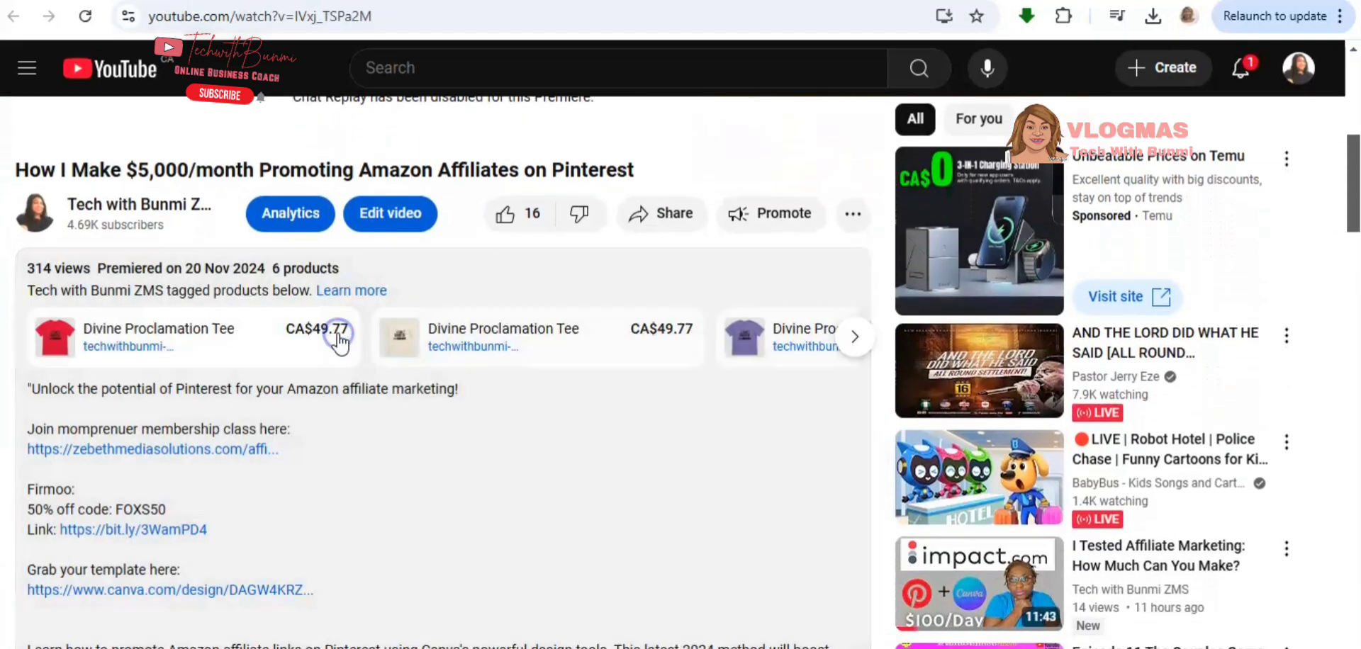
scroll(339, 344, down, 10)
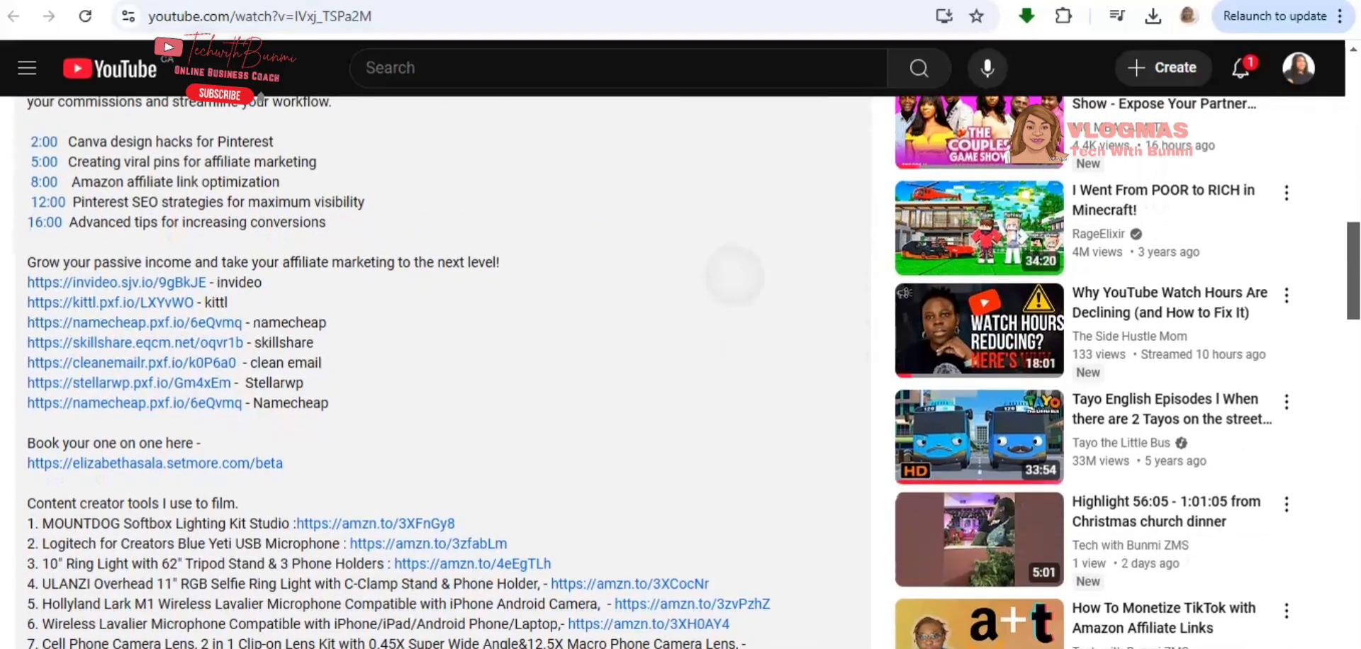
scroll(420, 187, down, 1)
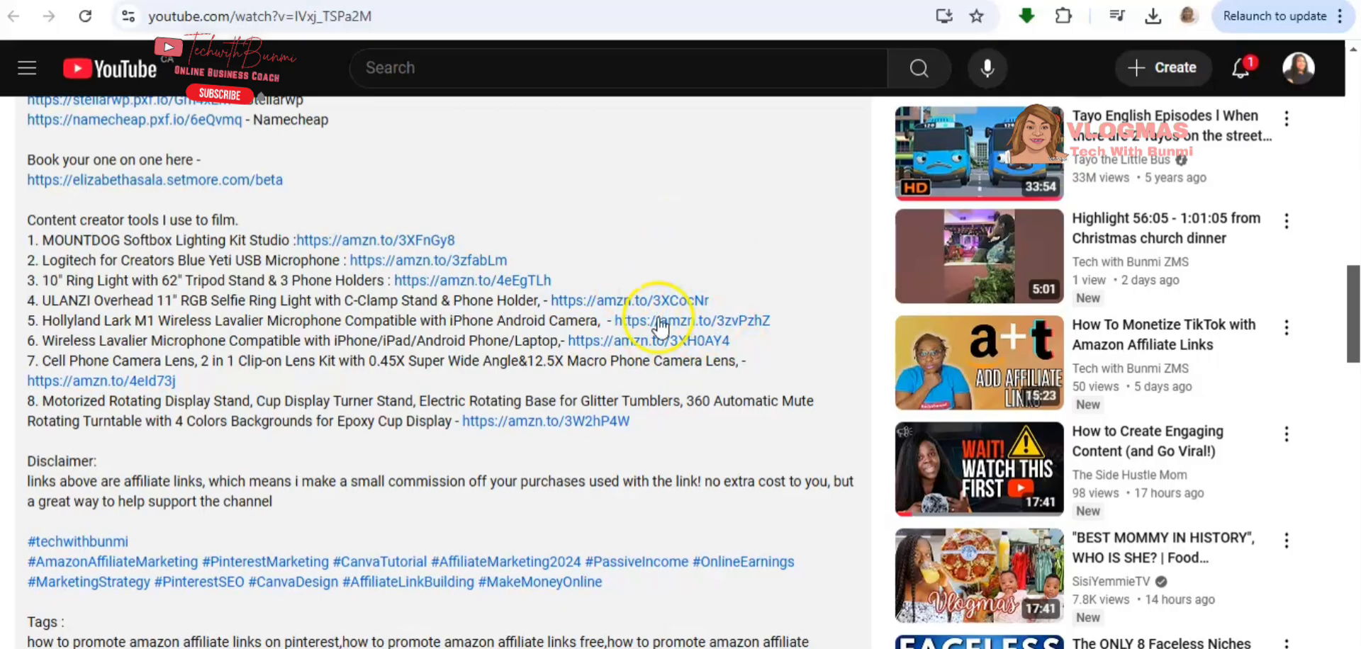
scroll(659, 327, up, 15)
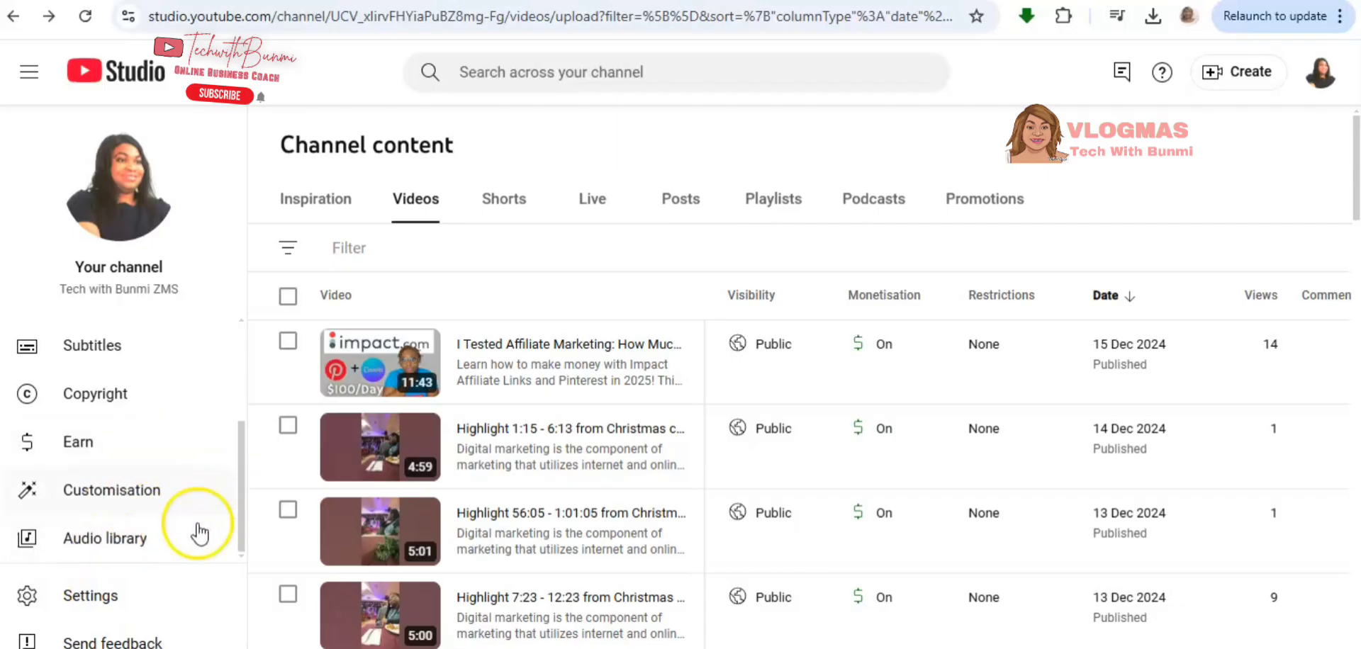
- Open the channel customisation profile in YouTube Studio and review the external links listed under Links
click(136, 504)
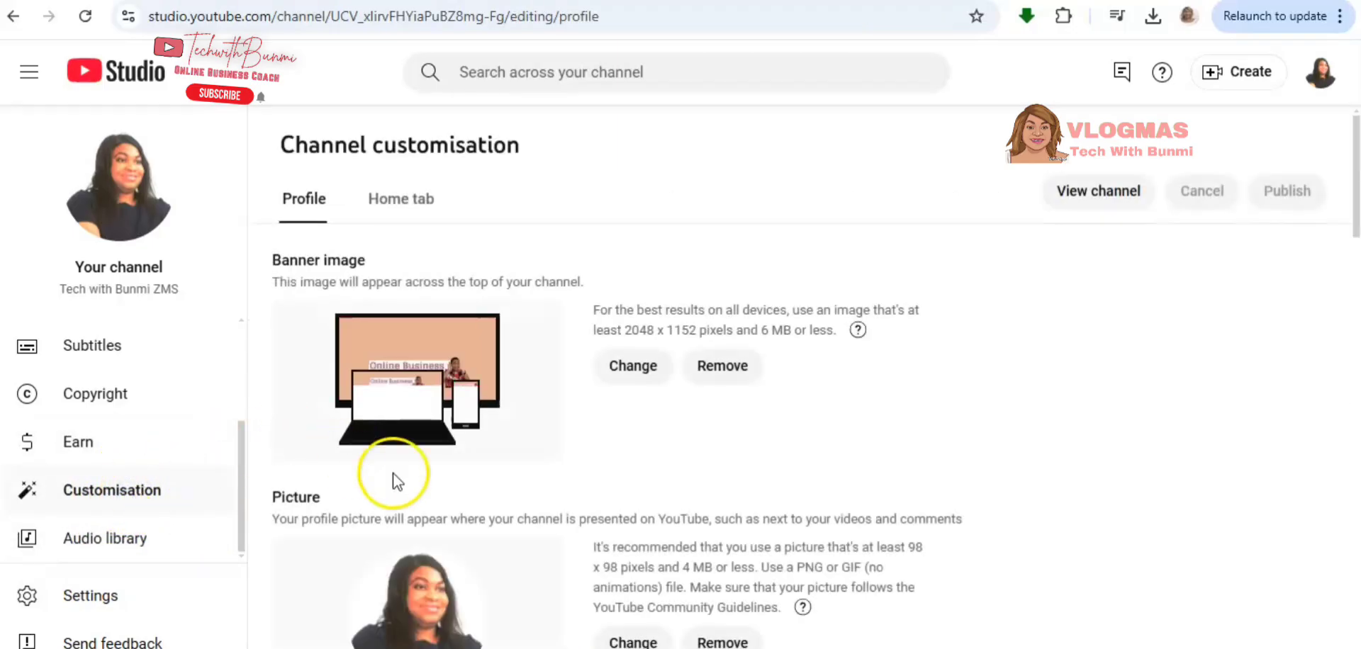
scroll(551, 567, down, 9)
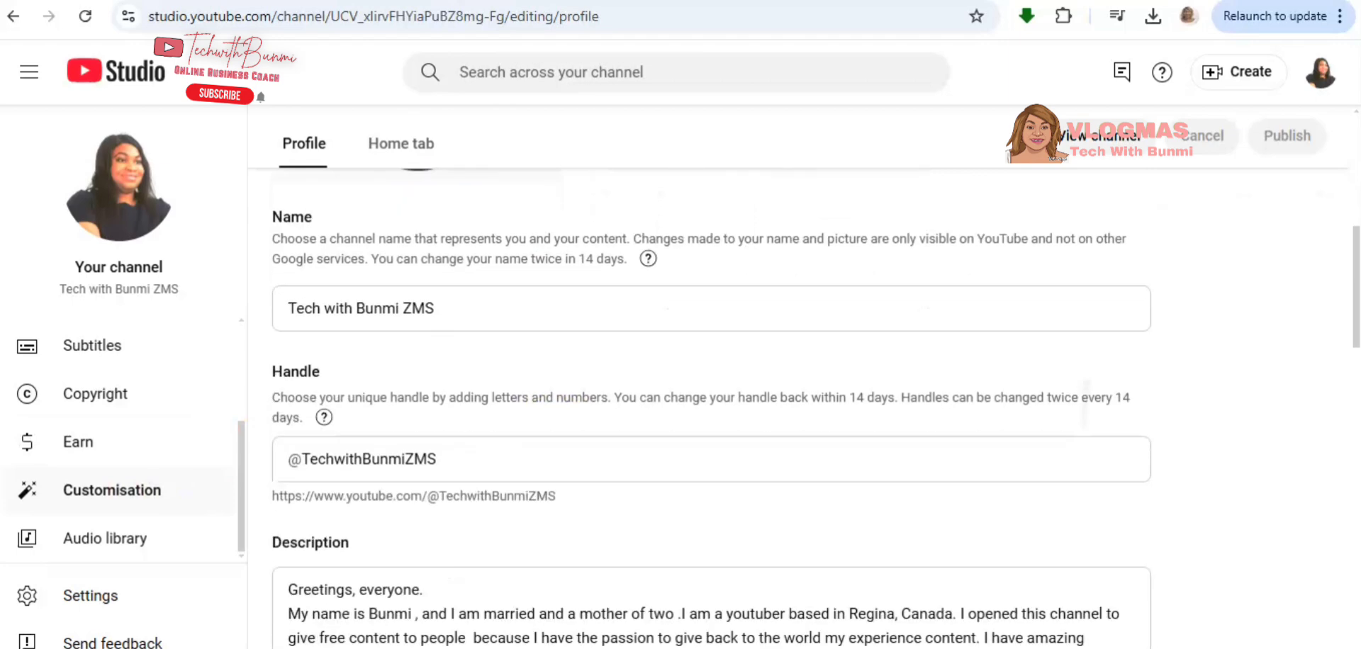
scroll(712, 409, down, 9)
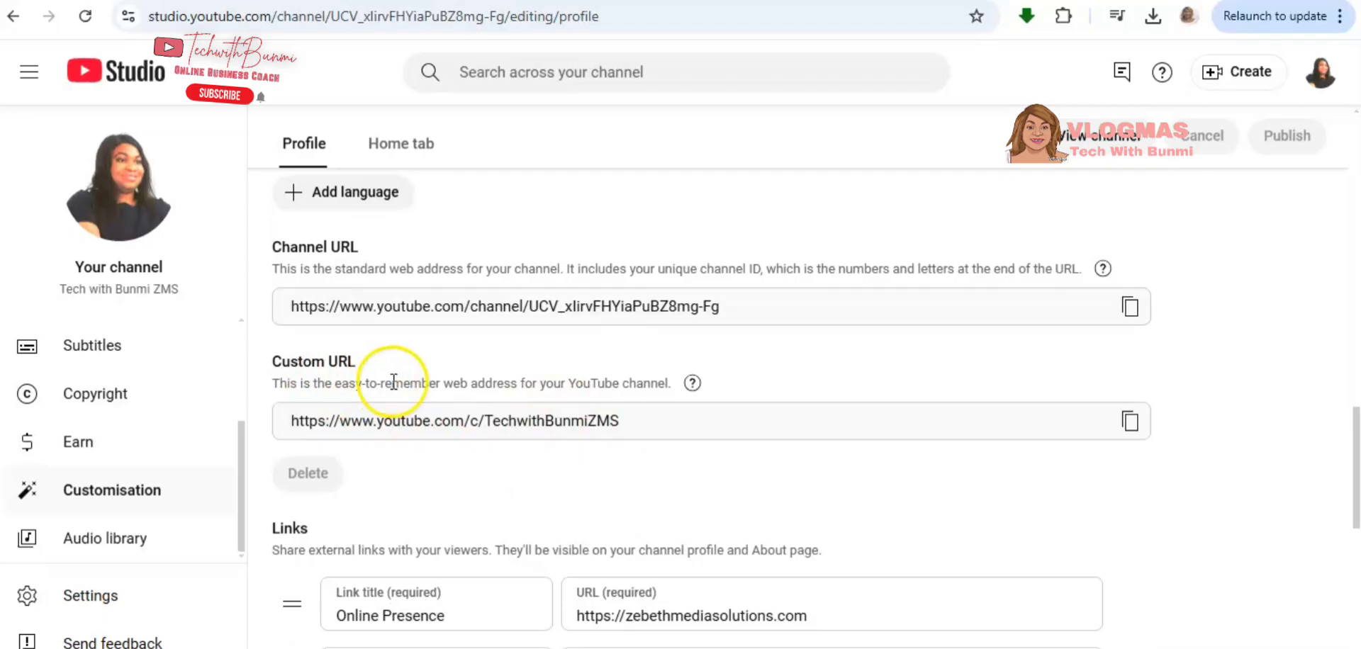
scroll(387, 379, down, 5)
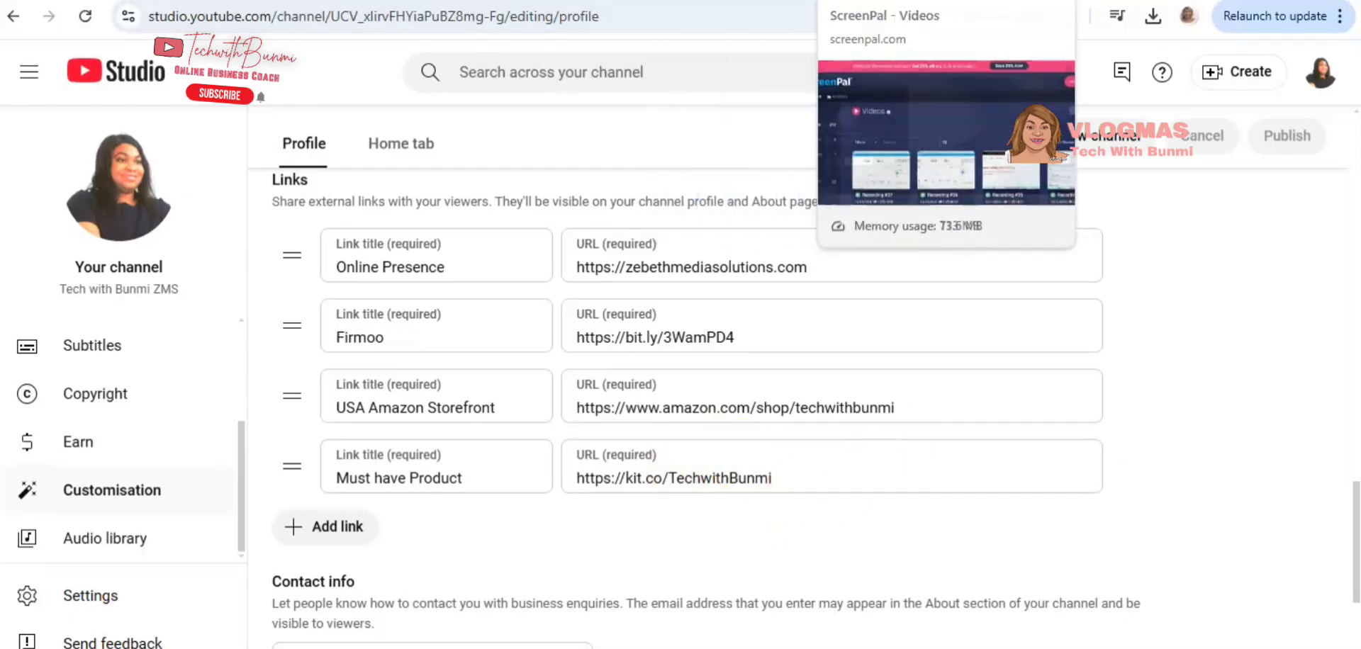
- Switch to the Kit profile page to browse its product kits, and return to the channel's USA Amazon Storefront link in YouTube Studio
click(929, 1)
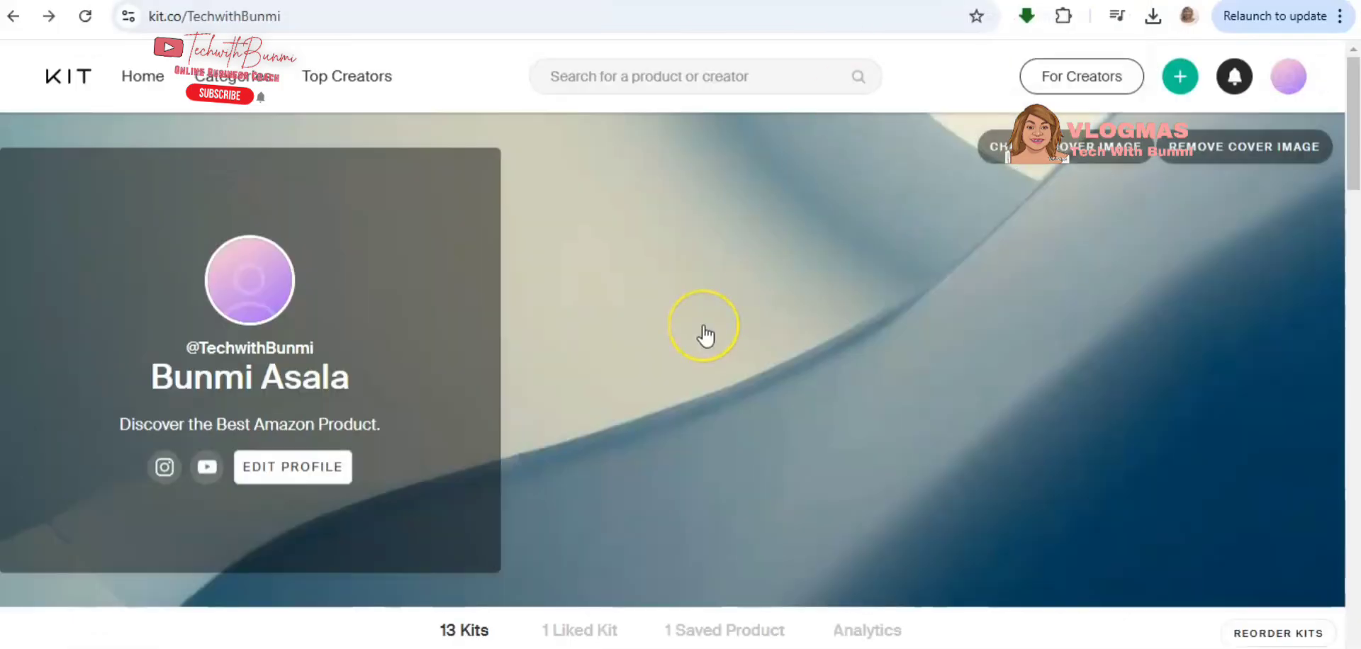
scroll(705, 335, down, 10)
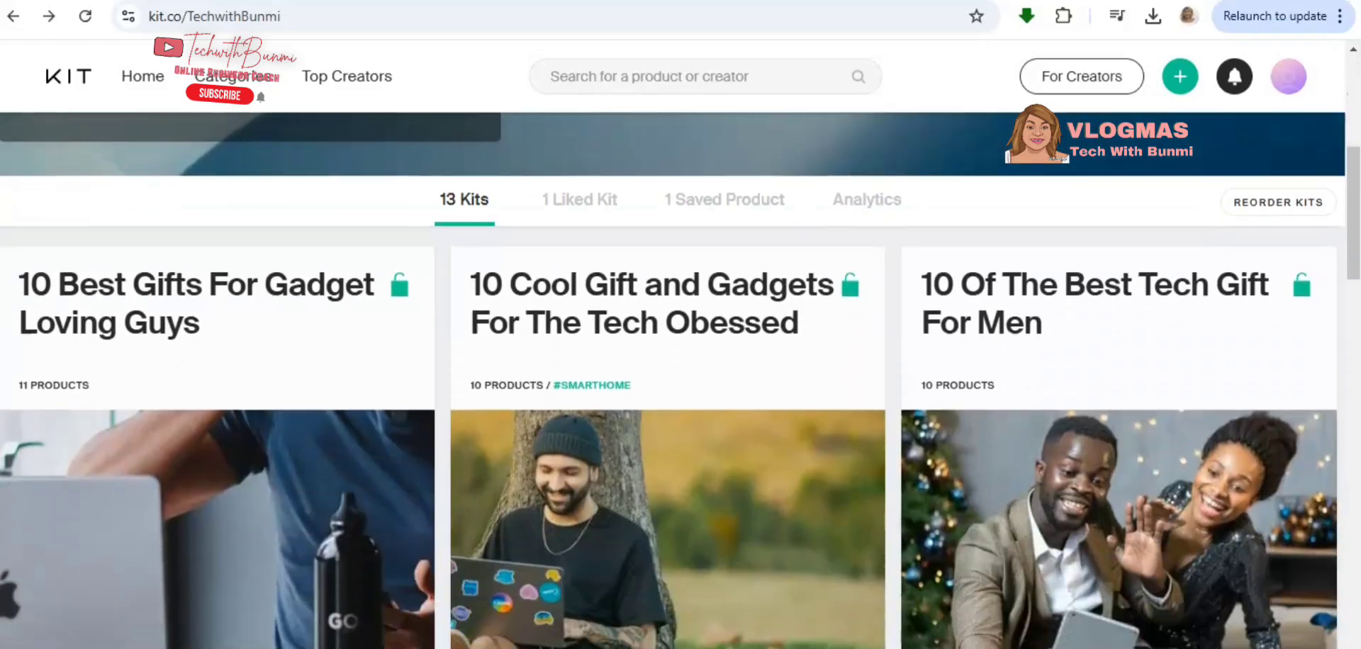
scroll(680, 381, down, 10)
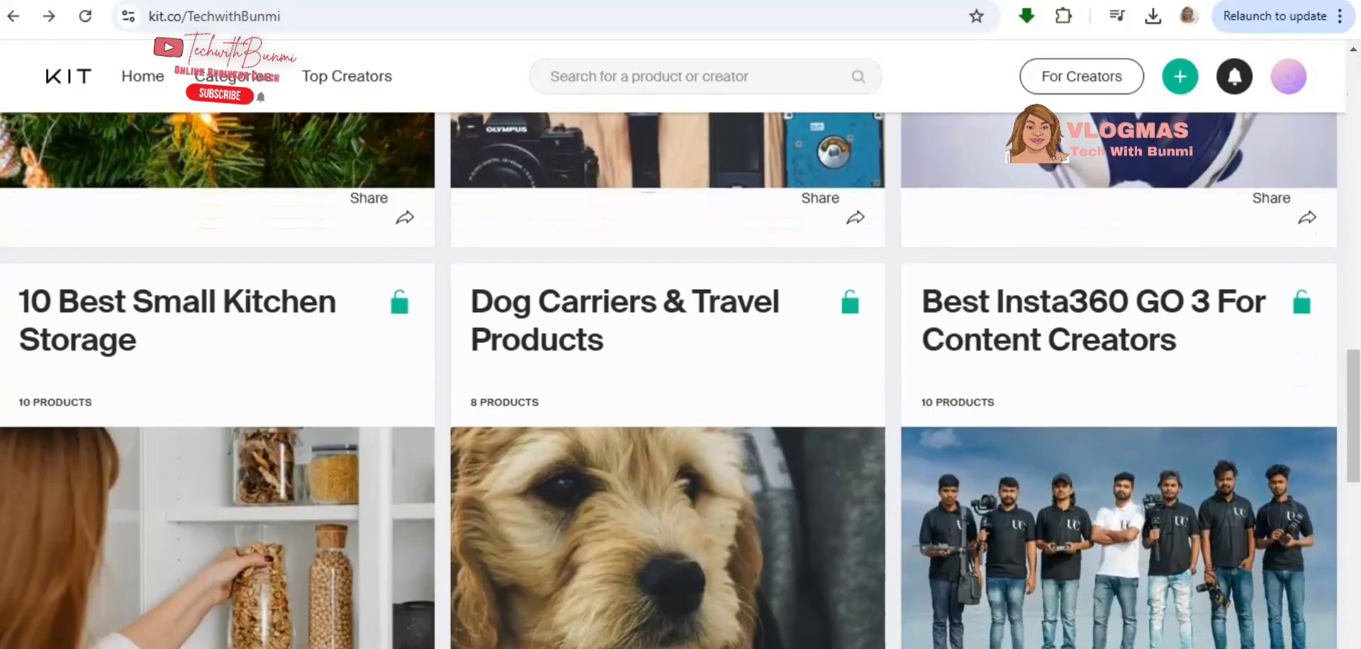
scroll(987, 589, up, 20)
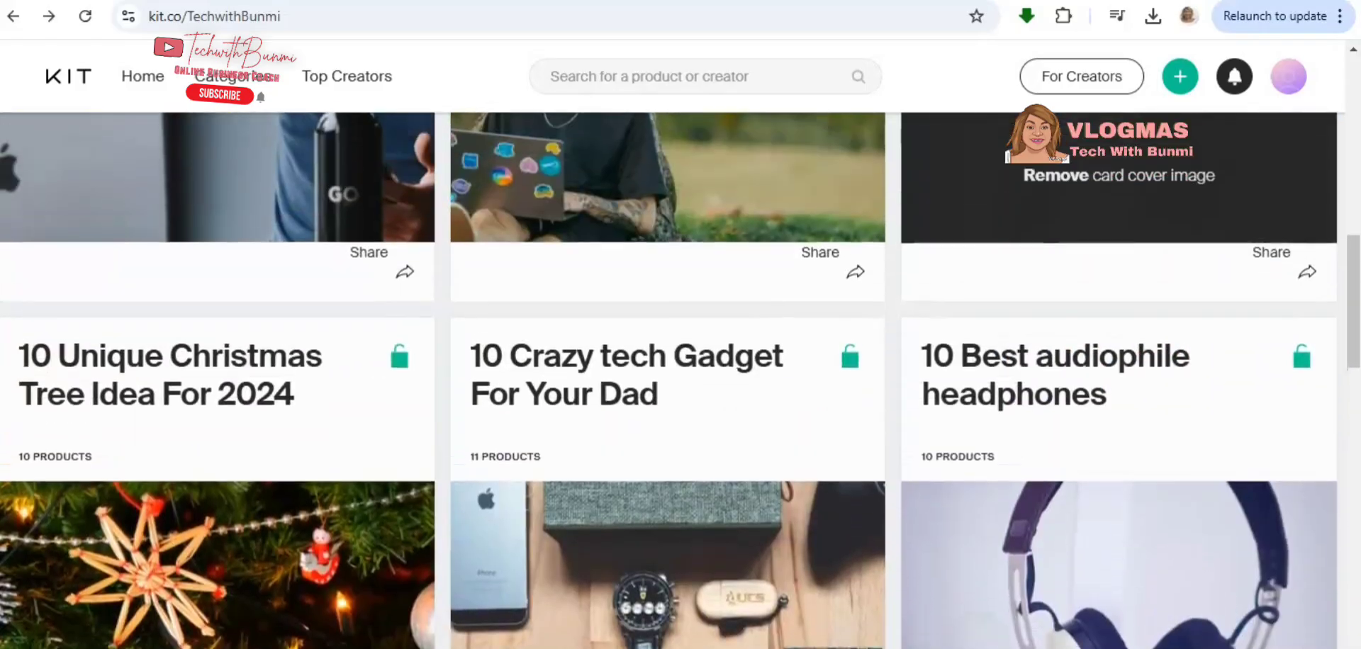
scroll(987, 588, down, 8)
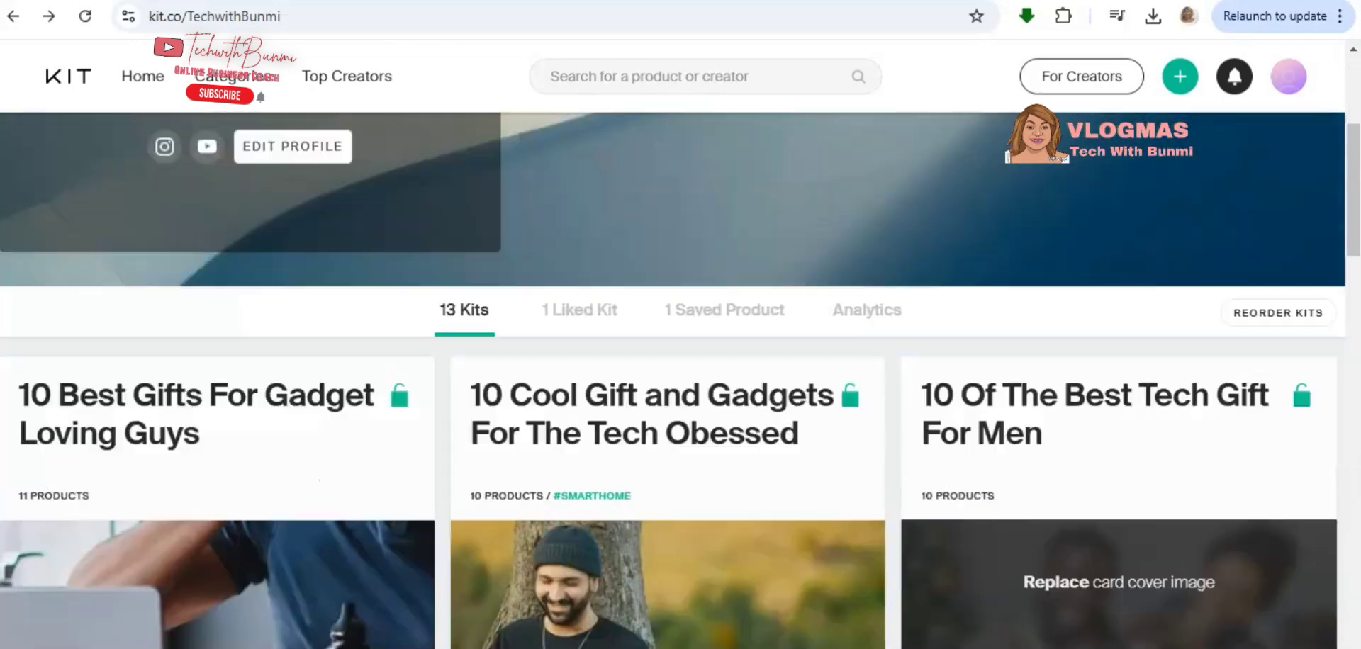
scroll(1119, 426, up, 1)
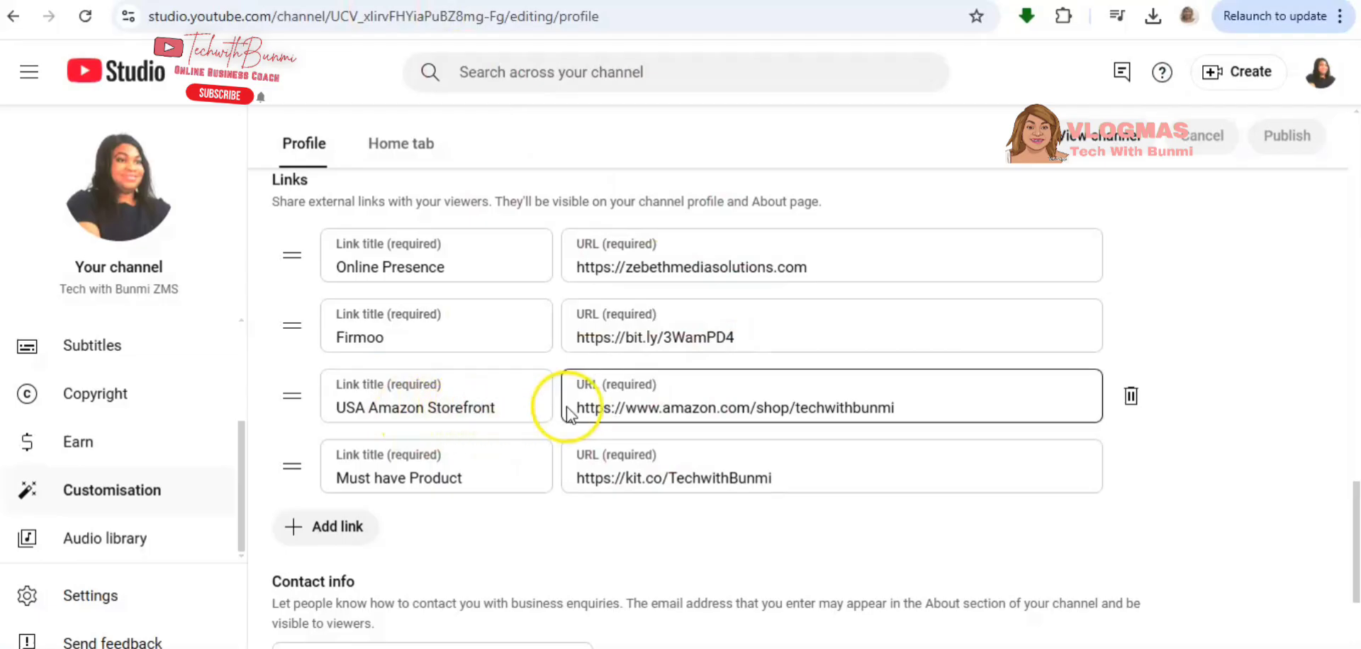
click(665, 416)
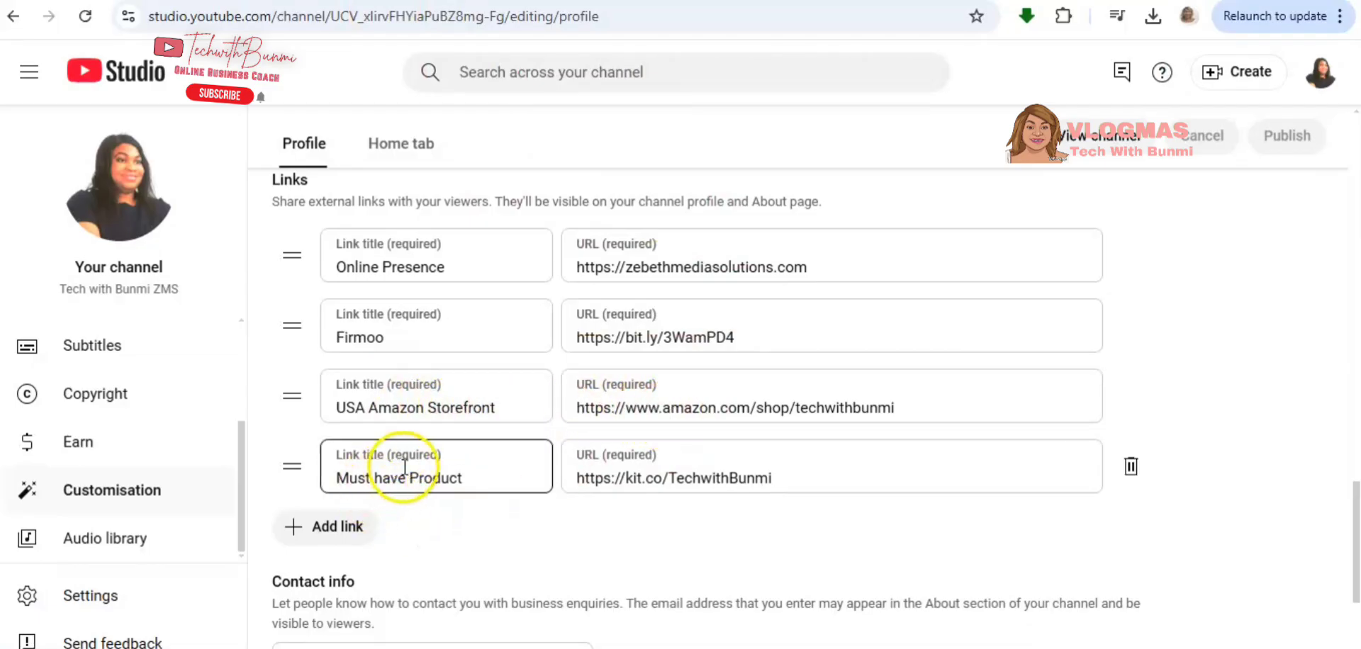